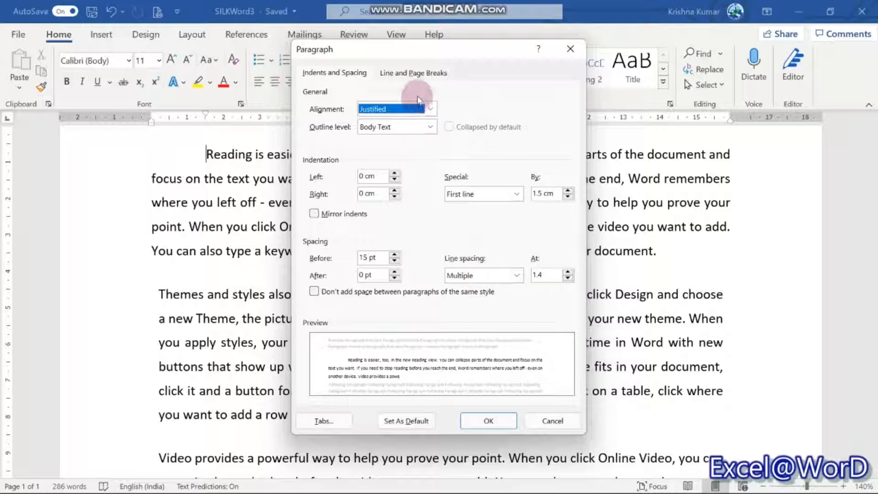
Examine the paragraph's Line and Page Breaks options without changing them
left_click(418, 73)
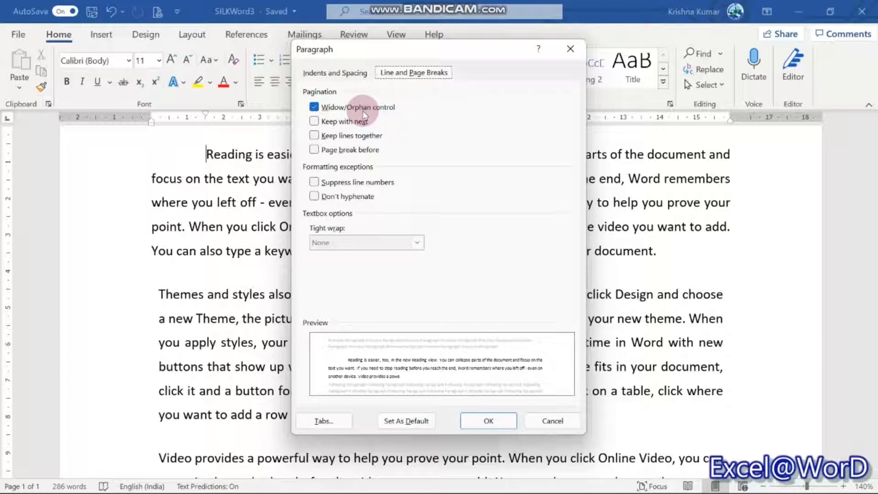
left_click(534, 421)
Generate four paragraphs of five sentences of sample text at the end of the document with =rand(4,5)
key("Down")
key("Down")
key("Down")
key("Down")
key("Down")
key("Down")
key("Down")
key("Down")
key("Down")
key("Down")
key("Down")
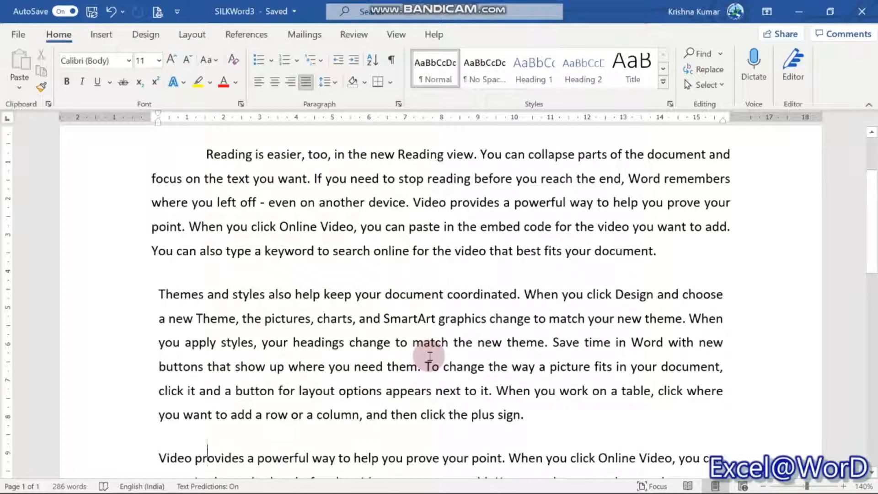
key("Down")
key("Down")
key("Down")
key("Down")
key("Down")
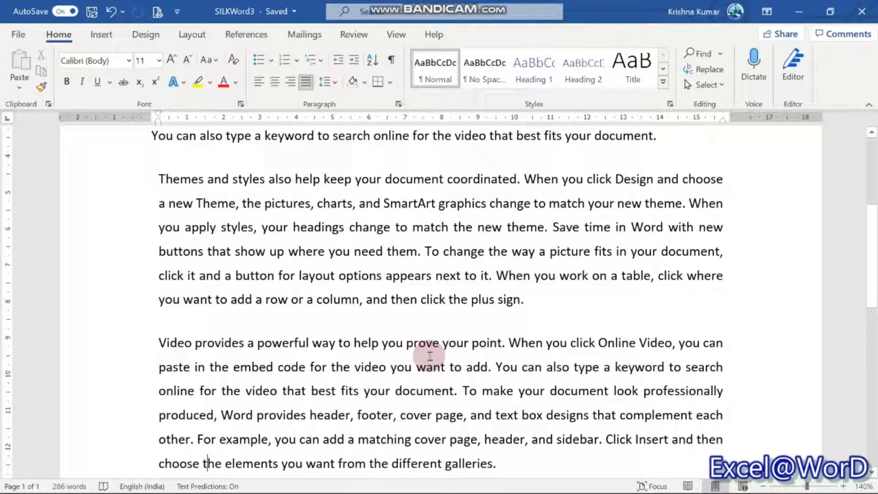
key("Right")
key("Right")
key("Right")
key("Right")
key("Right")
key("Right")
key("Right")
key("Right")
key("Right")
key("Right")
key("Right")
key("Right")
key("Right")
key("Right")
key("Right")
key("Right")
key("Right")
key("Right")
key("Right")
key("Right")
key("Right")
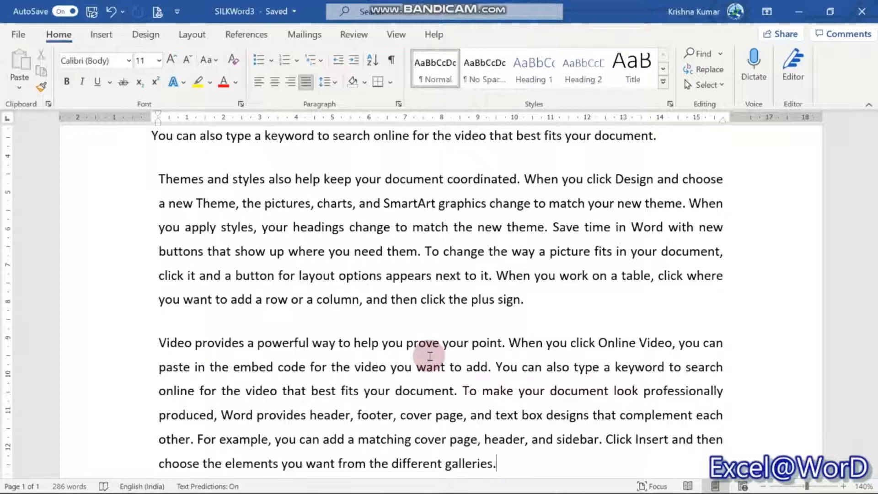
key("Right")
key("Return")
type("=ra")
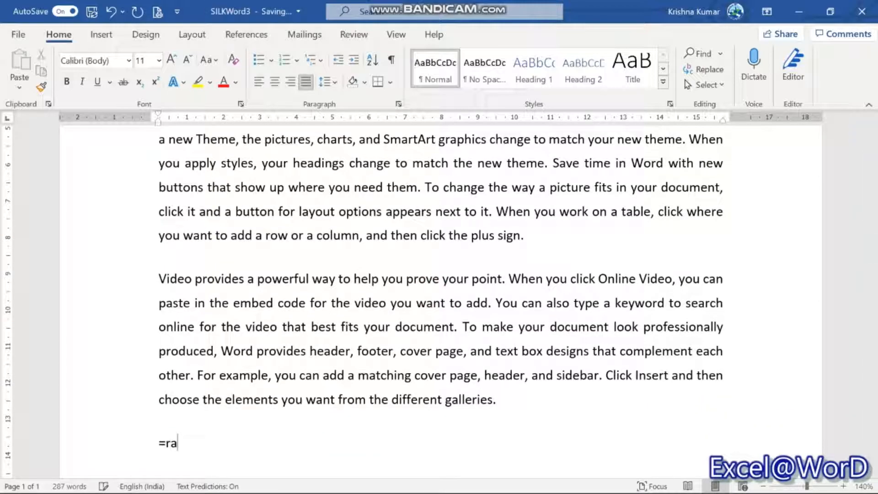
type("nd94")
key("BackSpace")
key("BackSpace")
type("(")
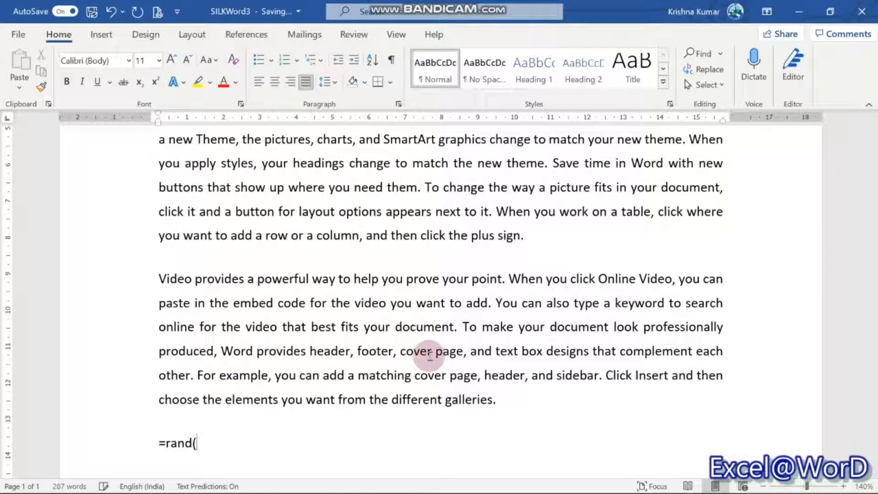
type("4,5)")
key("Return")
Turn off Widow/Orphan control for the paragraph beginning "To change the way a picture fits in your document" near the page's end
key("Up")
key("Up")
key("Up")
key("Up")
key("Up")
key("Up")
key("Up")
key("Up")
key("Up")
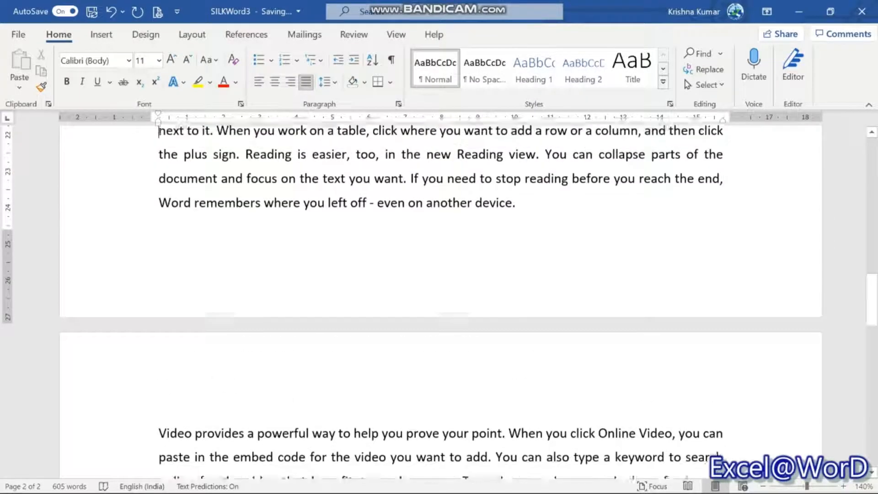
key("Up")
key("Up")
key("Up")
key("Up")
key("Up")
key("Down")
key("Down")
key("Down")
key("Down")
key("Down")
key("Down")
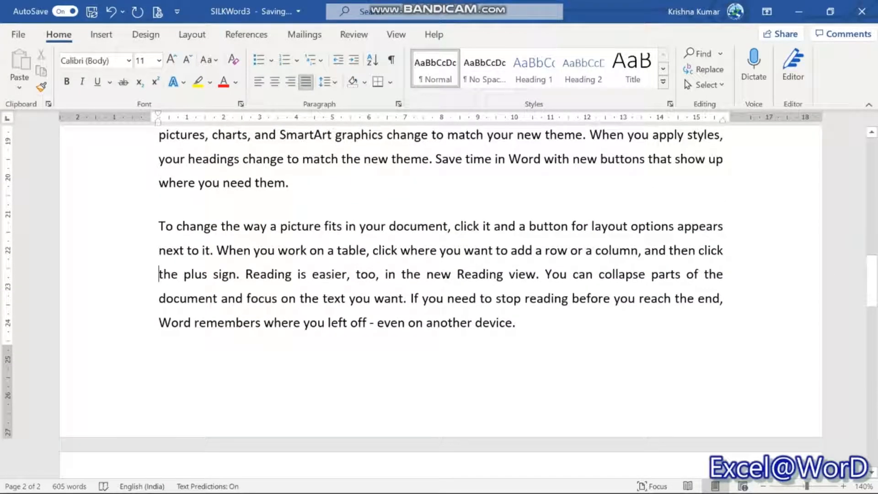
left_click(399, 104)
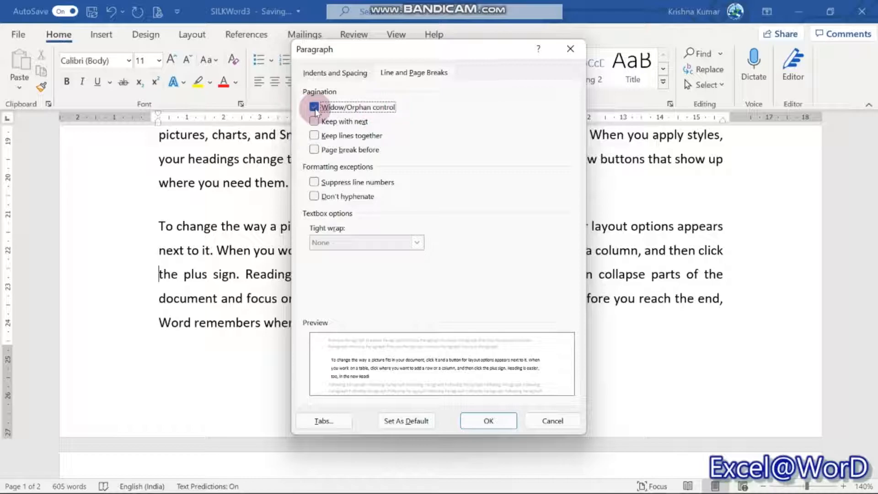
left_click(480, 423)
Copy the paragraph's last sentence, beginning "If you need to stop reading", and paste it again at the end of the same paragraph
scroll(412, 297, "down", 2)
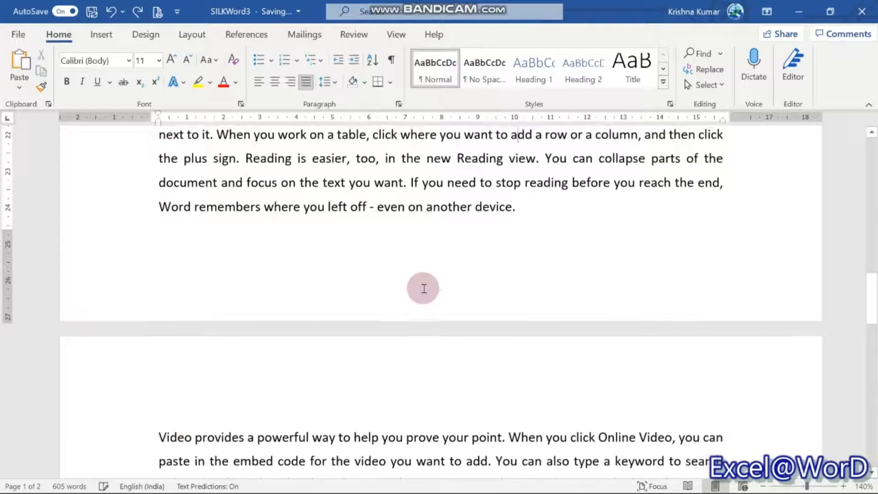
key("Left")
key("Left")
key("shift+Down")
key("shift+Right")
key("shift+Right")
key("shift+Right")
key("shift+Right")
key("shift+Right")
key("shift+Right")
key("shift+Right")
key("shift+Right")
key("shift+Right")
key("shift+Right")
key("shift+Right")
key("shift+Right")
key("shift+Right")
key("shift+Right")
key("shift+Right")
key("shift+Right")
key("shift+Right")
key("shift+Right")
key("ctrl+c")
key("Right")
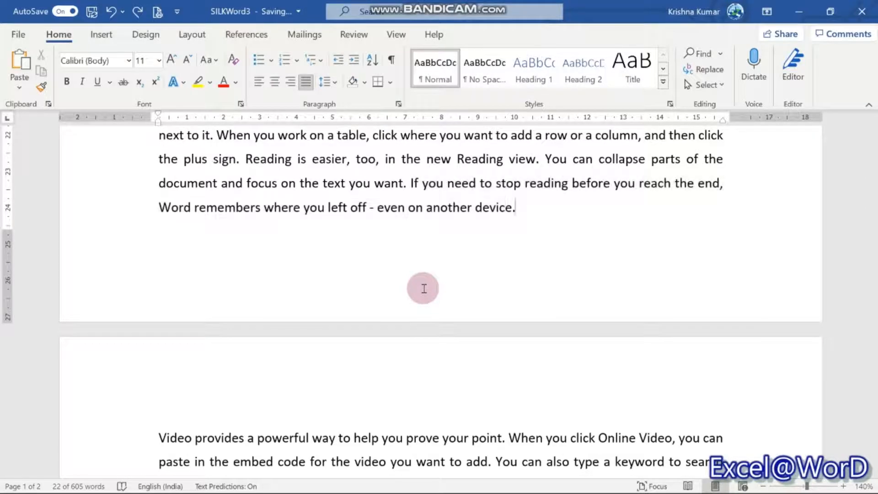
key("ctrl+v")
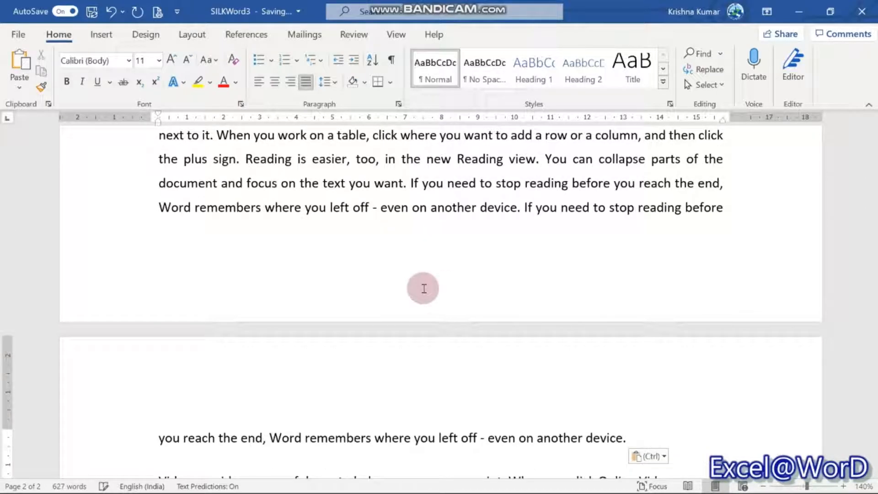
Turn on Widow/Orphan control for the paragraph that is split across the two pages
scroll(423, 288, "down", 1)
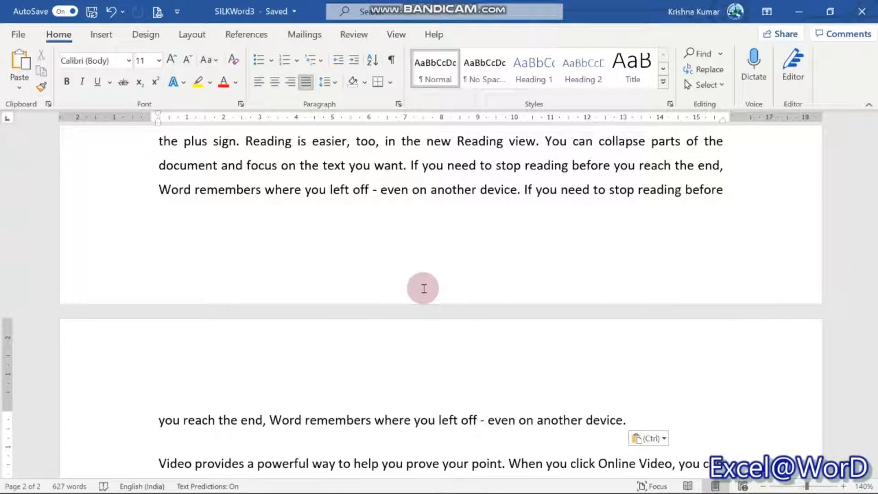
scroll(424, 288, "up", 4)
key("Down")
key("Down")
key("Down")
key("Down")
key("Down")
key("Down")
key("Up")
key("ctrl+v")
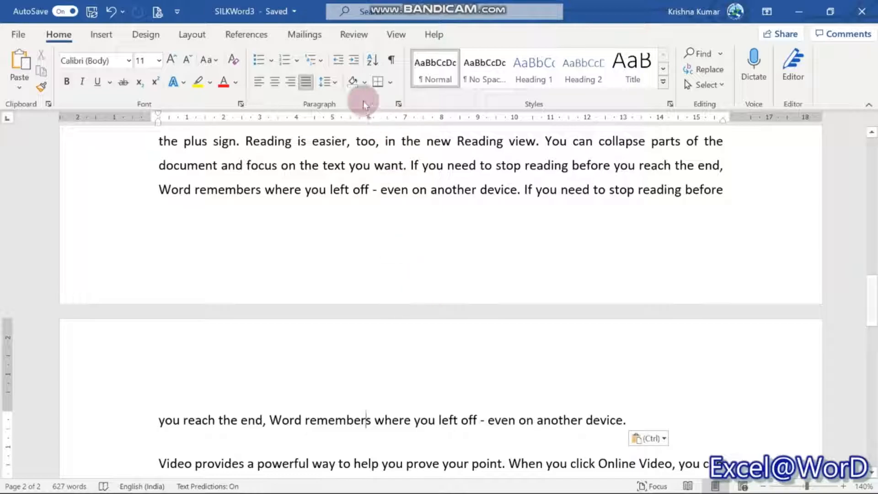
left_click(199, 35)
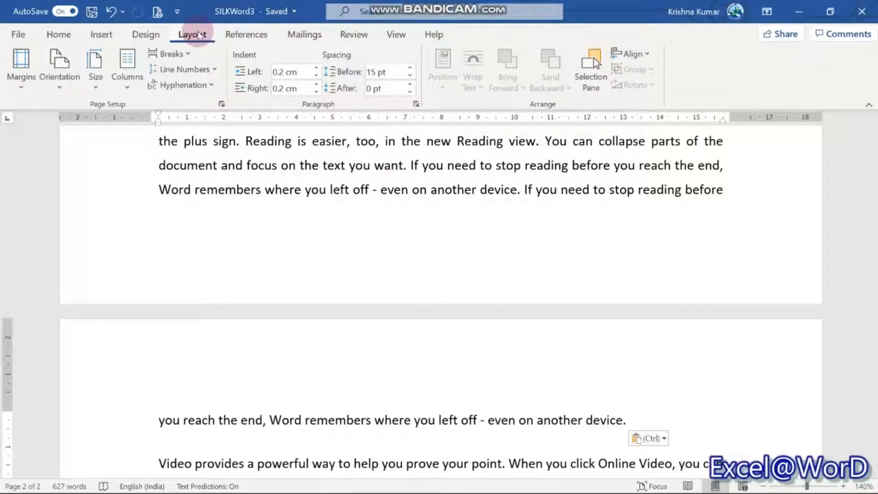
left_click(416, 104)
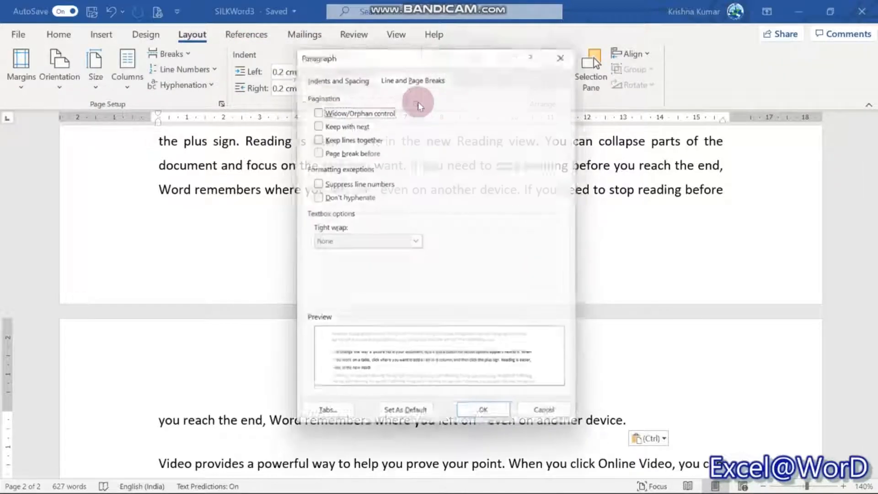
left_click(314, 107)
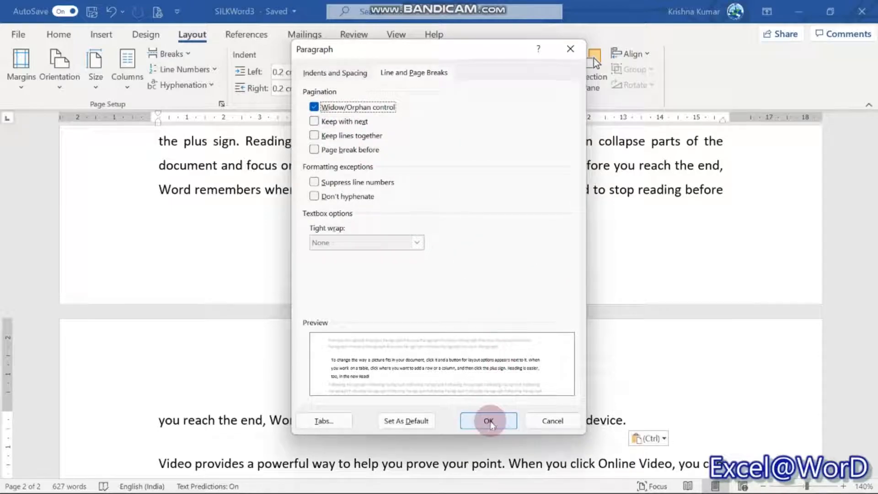
left_click(489, 421)
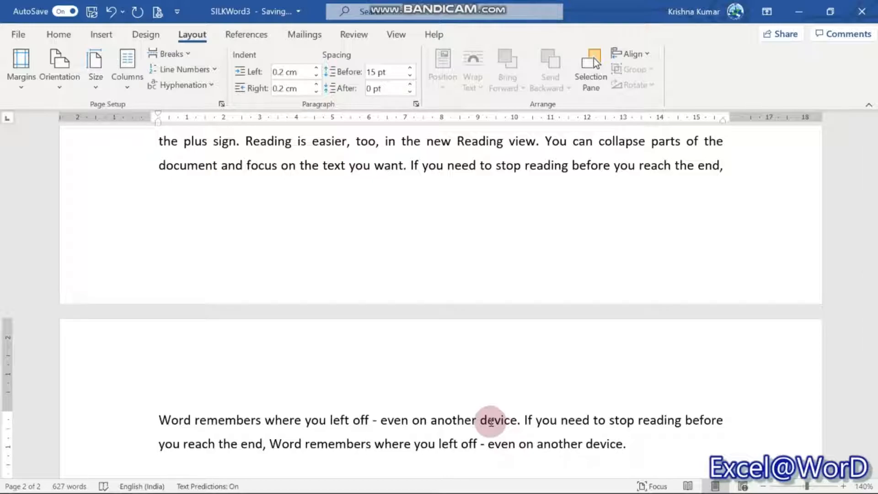
Undo the last edit and delete the split paragraph's text from "You can collapse parts of the document" to its end
key("ctrl+z")
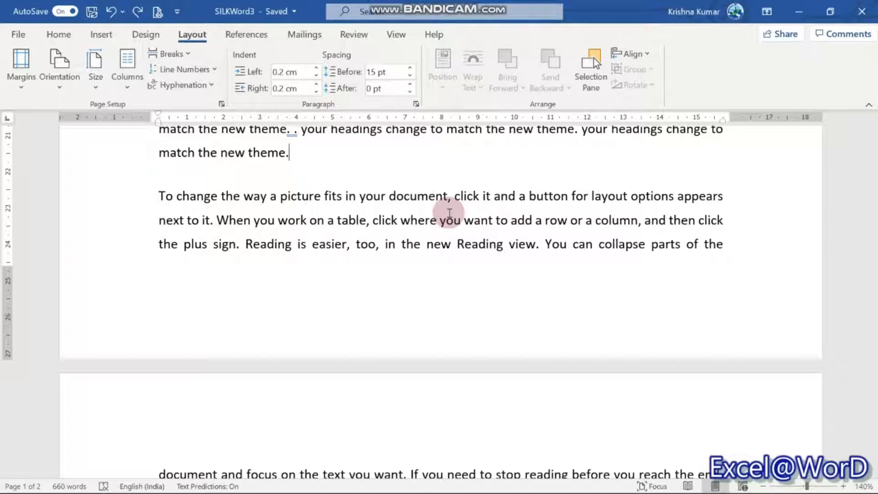
key("Down")
key("Down")
key("Right")
key("Right")
key("Right")
key("Right")
key("Right")
key("Right")
key("Right")
key("Right")
key("Right")
key("Right")
key("Right")
key("Right")
key("Right")
key("Right")
key("Right")
key("Right")
key("shift+Down")
key("shift+Down")
key("shift+Down")
key("shift+Down")
key("shift+Down")
key("shift+Up")
key("shift+Right")
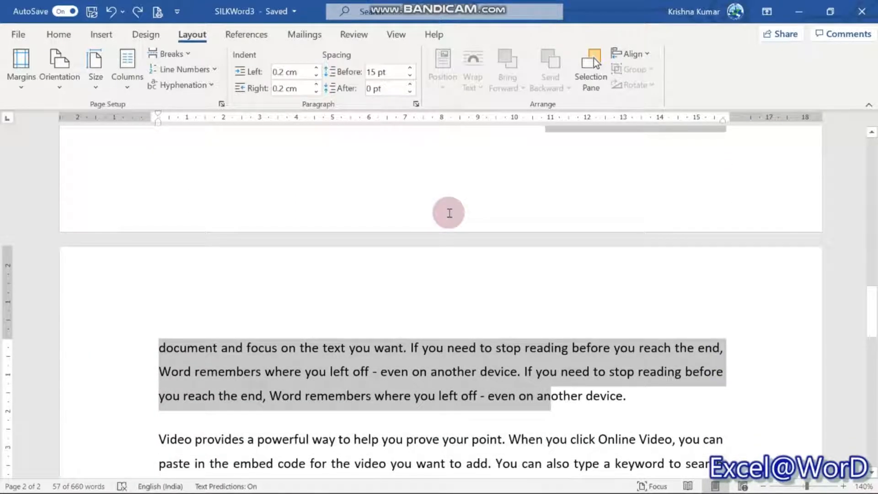
key("shift+Right")
key("shift+Right")
key("shift+Right")
key("shift+Right")
key("shift+Right")
key("shift+Right")
key("shift+Right")
key("shift+Right")
key("shift+Right")
key("shift+Right")
key("shift+Right")
key("shift+Right")
key("shift+Right")
key("shift+Right")
key("Delete")
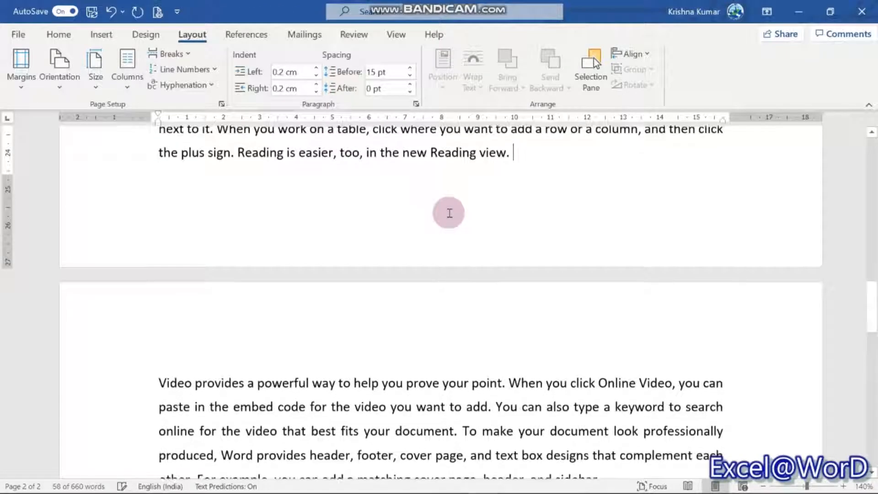
Turn off Widow/Orphan control for the shortened paragraph beginning "To change the way a picture fits"
key("Up")
key("Up")
key("Up")
key("Down")
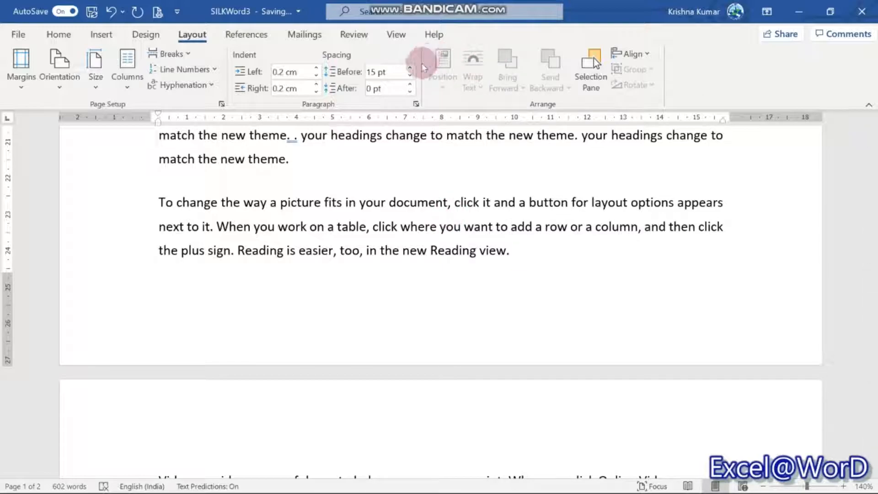
left_click(416, 104)
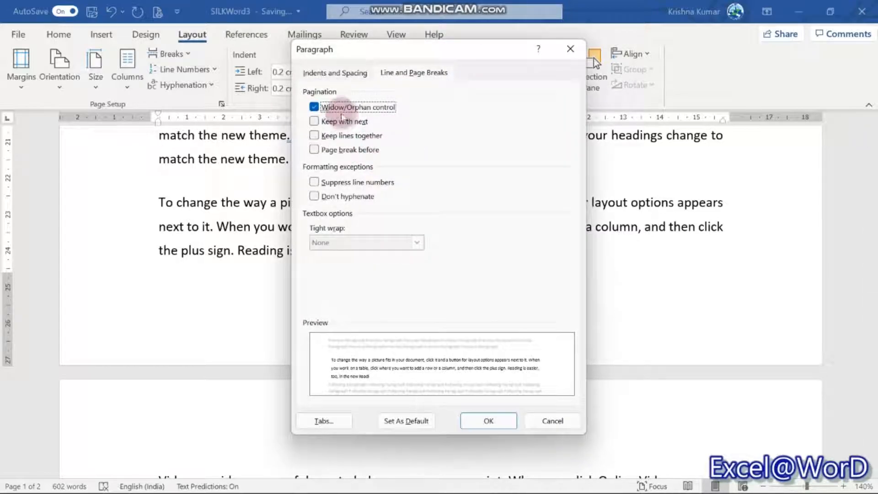
left_click(334, 108)
left_click(488, 420)
key("Up")
key("Up")
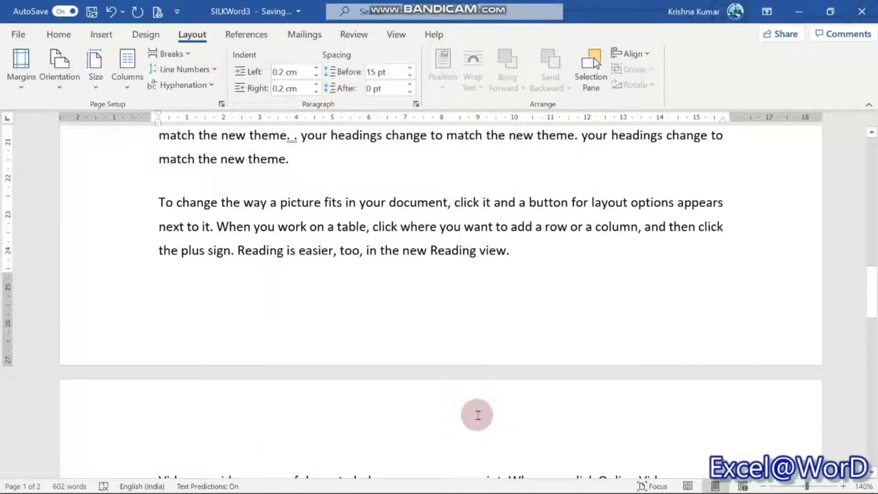
Copy the paragraph's closing words "new theme. your headings change to match the new theme." and paste them twice at its end
key("ctrl+shift+Left")
key("ctrl+shift+Left")
key("ctrl+shift+Left")
key("ctrl+shift+Left")
key("ctrl+shift+Left")
key("ctrl+shift+Left")
key("ctrl+shift+Left")
key("ctrl+shift+Left")
key("ctrl+shift+Left")
key("ctrl+shift+Left")
key("ctrl+shift+Left")
key("ctrl+shift+Left")
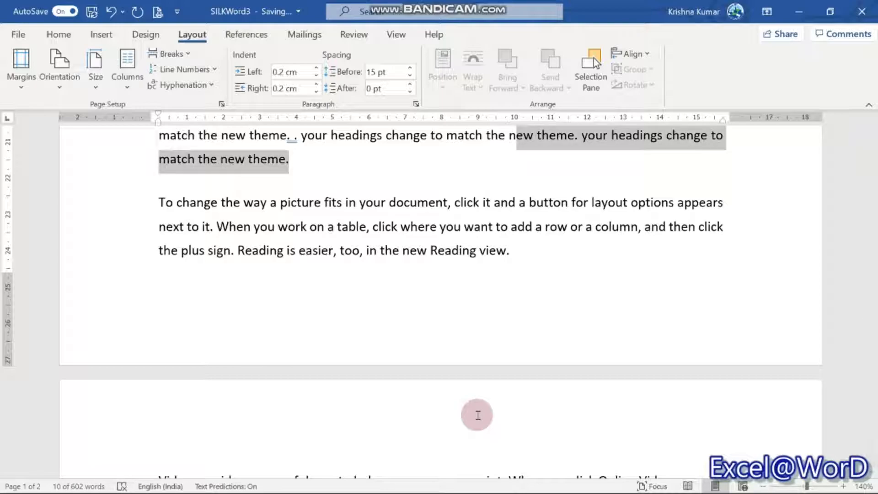
key("Right")
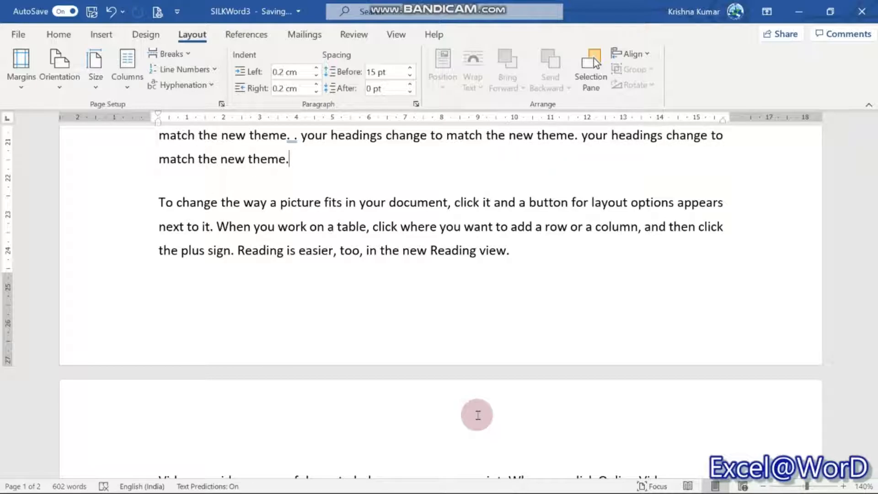
key("ctrl+v")
key("ctrl+v")
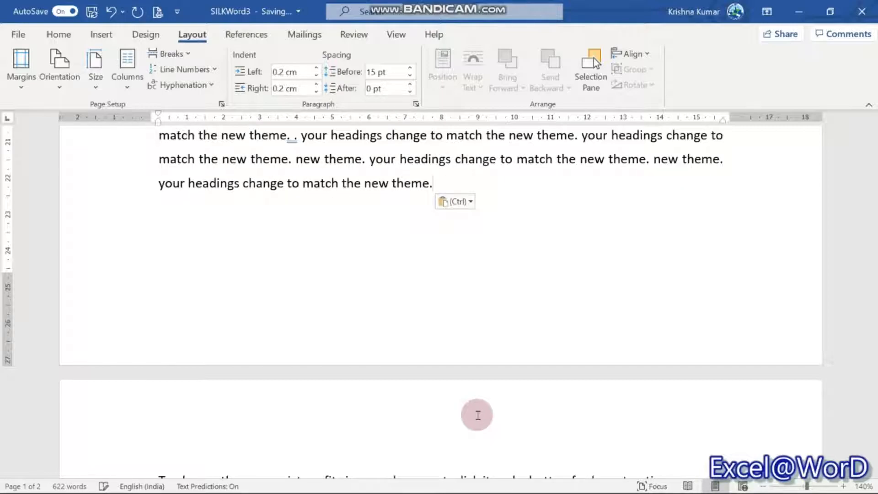
Turn off Widow/Orphan control for the paragraph beginning "To change the way a picture fits" and check how it splits across the pages
scroll(477, 415, "down", 3)
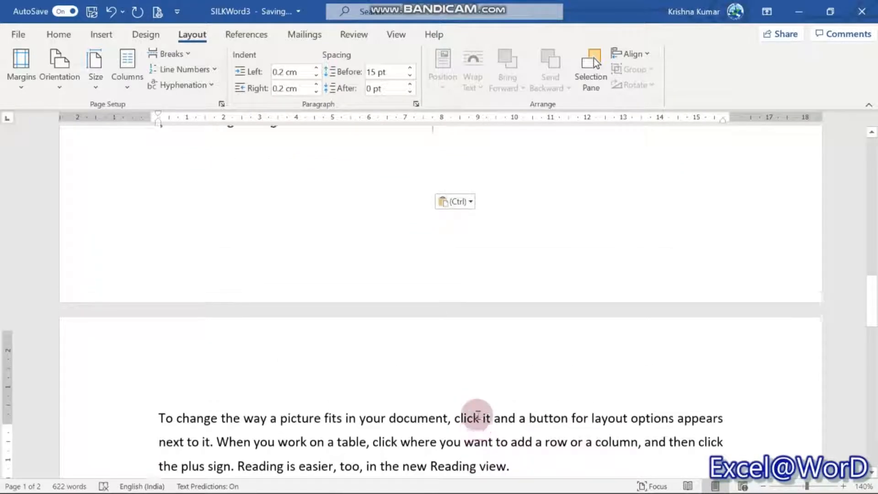
scroll(477, 416, "up", 2)
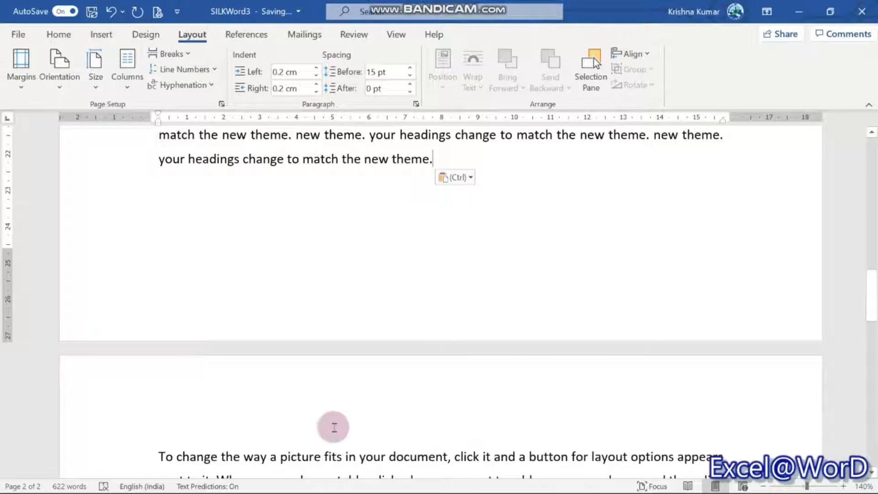
scroll(291, 397, "down", 4)
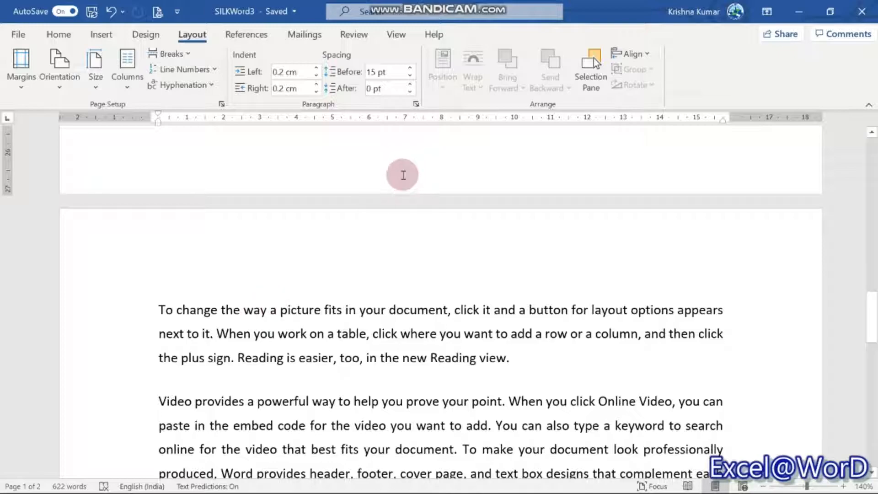
left_click(385, 333)
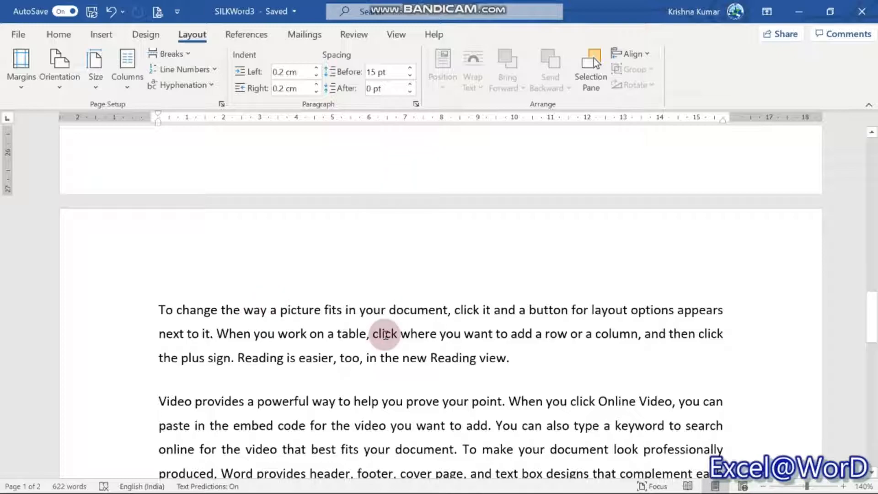
left_click(416, 104)
left_click(352, 108)
left_click(498, 420)
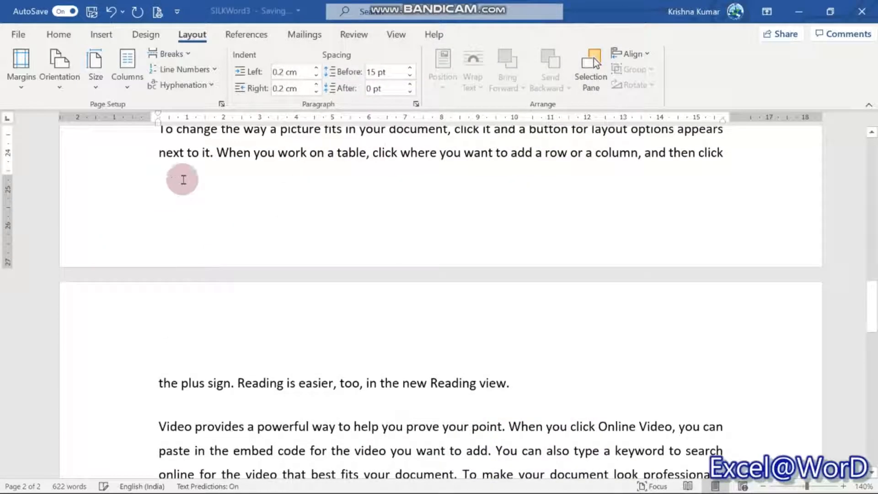
scroll(304, 185, "up", 2)
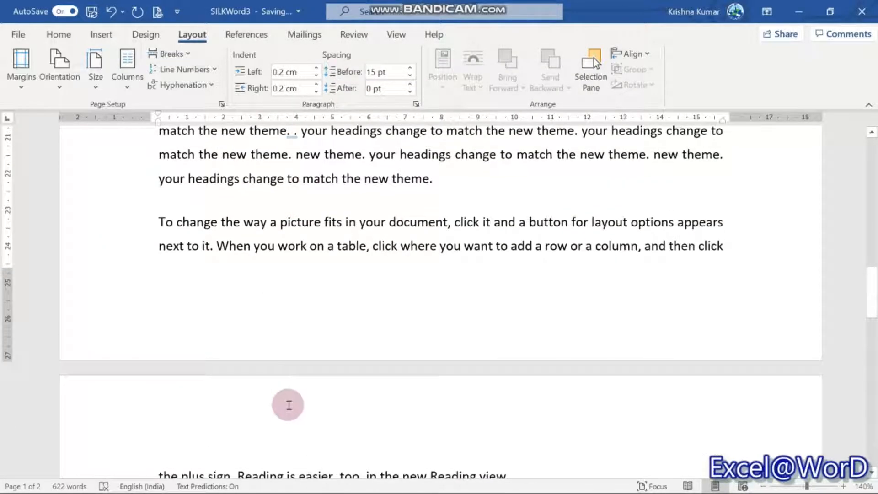
scroll(289, 429, "down", 2)
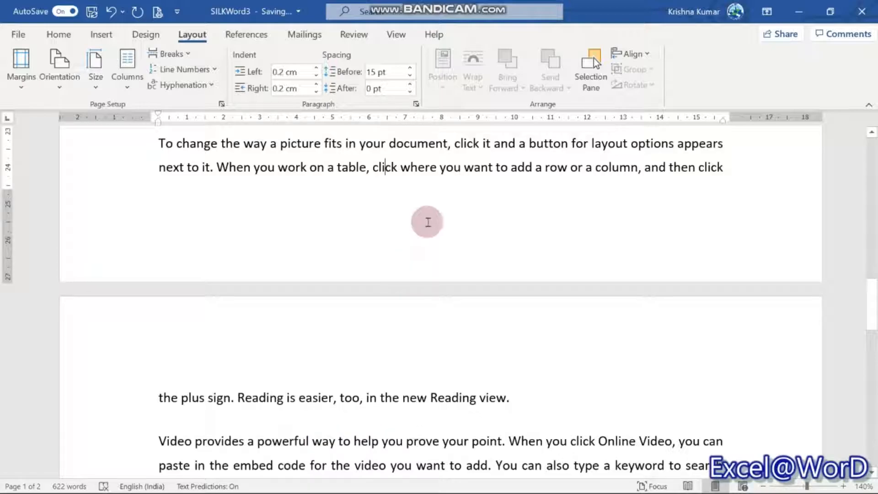
left_click(415, 107)
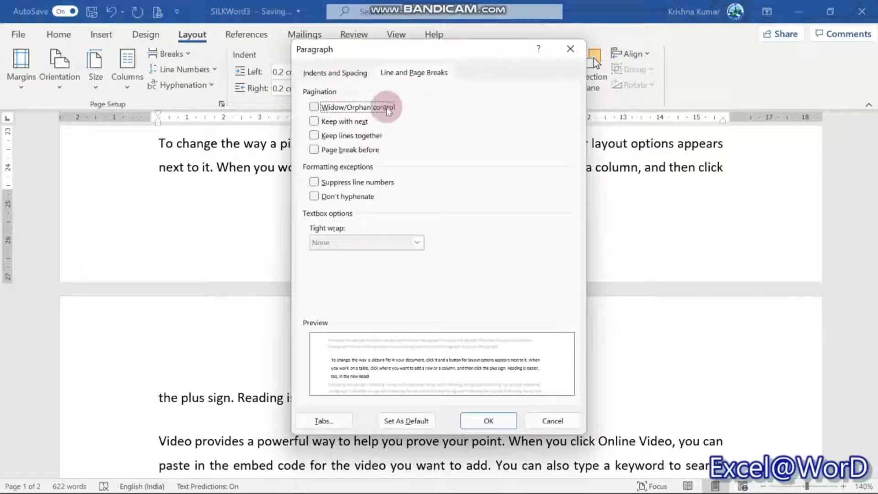
left_click(353, 108)
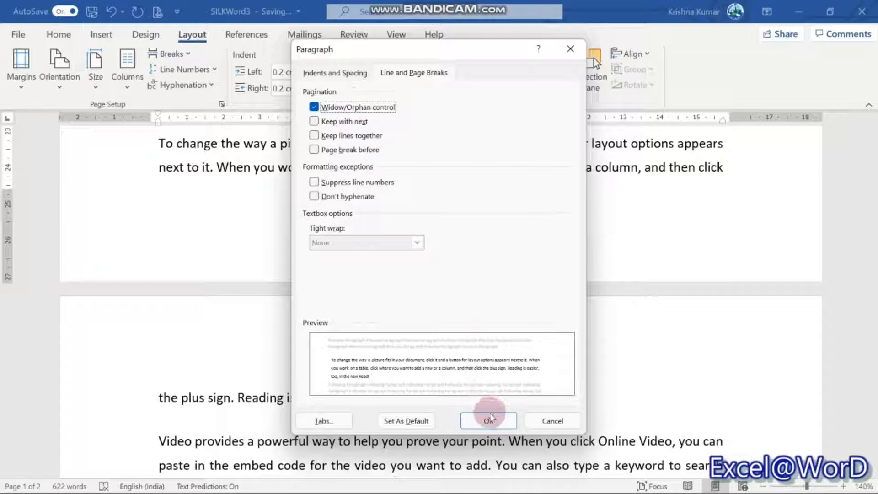
left_click(553, 421)
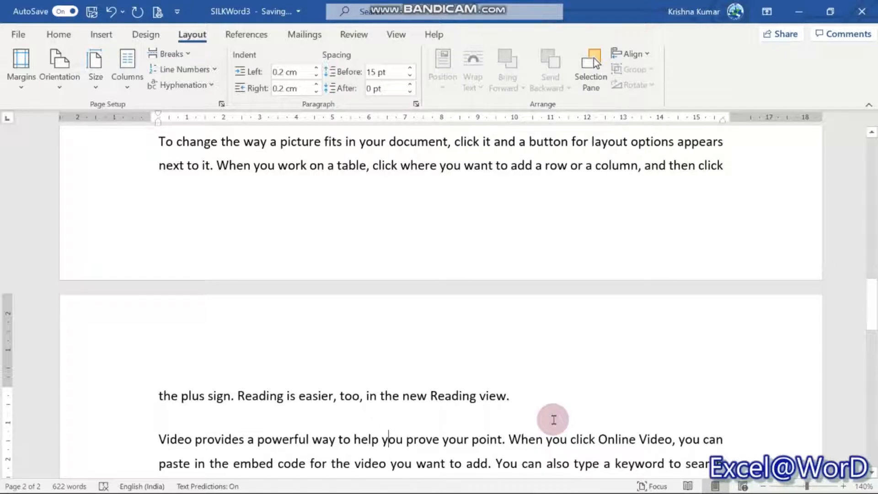
Insert the text "Video:" at the start of the paragraph beginning "Video provides a powerful way"
key("Left")
key("Left")
key("Left")
key("Left")
key("Left")
key("Left")
key("Left")
key("Left")
key("Left")
key("Left")
key("Left")
key("Left")
key("Left")
key("Left")
key("Left")
key("Left")
key("Left")
key("Left")
key("Left")
key("Left")
key("Left")
key("Left")
key("Left")
key("Left")
key("Left")
key("Left")
key("Left")
key("Left")
key("Left")
key("Left")
key("Left")
key("Left")
key("Left")
key("Left")
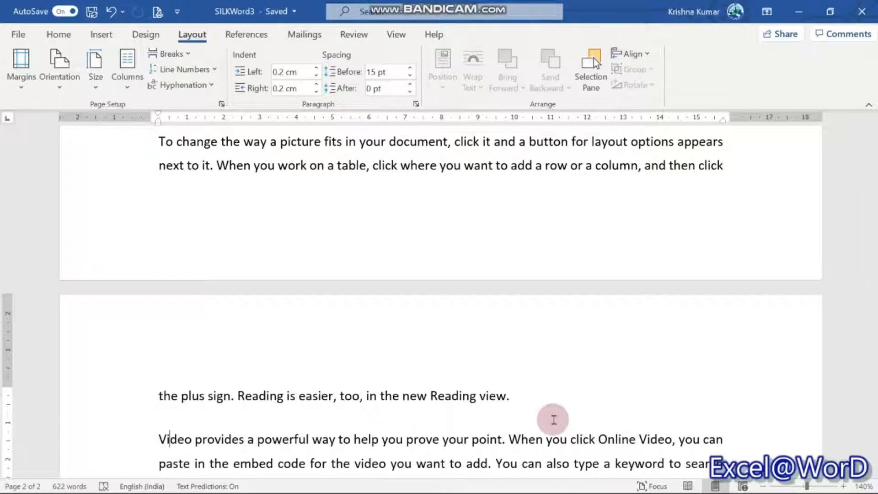
type("Video:")
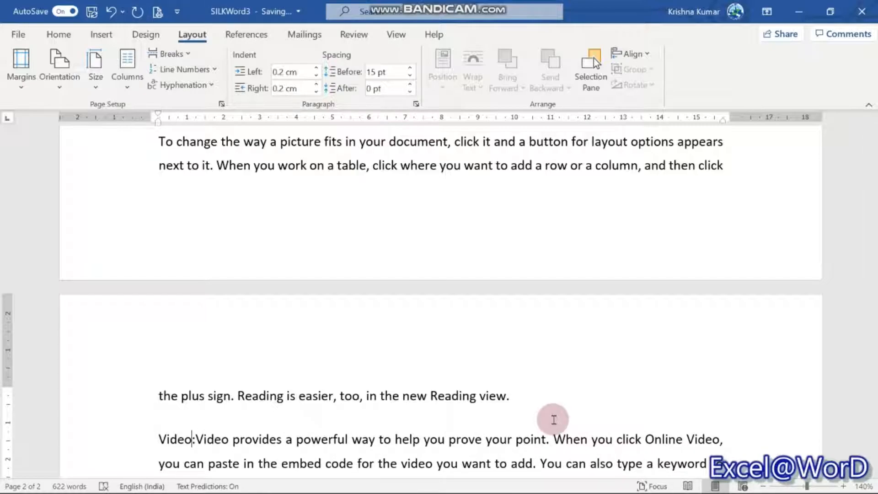
Make the inserted word "Video" bold and separate "Video:" from the following text as its own heading line
key("shift+Left")
key("shift+Left")
key("shift+Left")
key("shift+Left")
key("shift+Left")
key("ctrl+b")
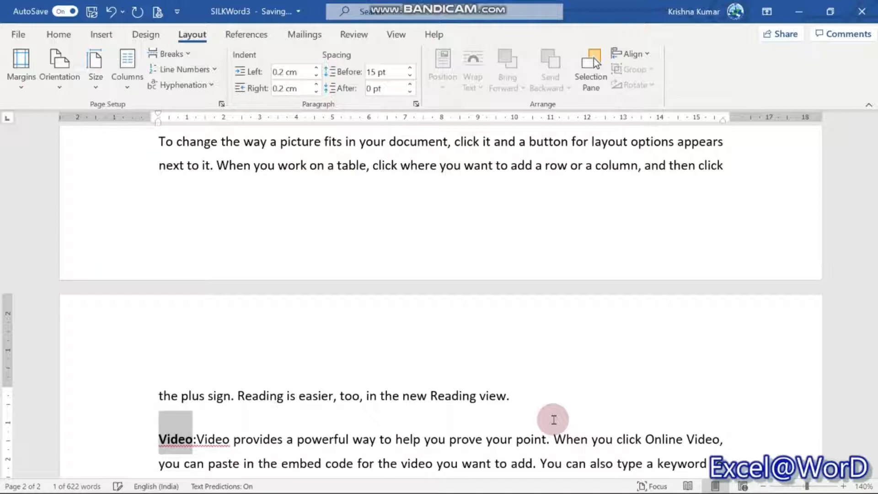
key("Right")
key("Right")
key("Return")
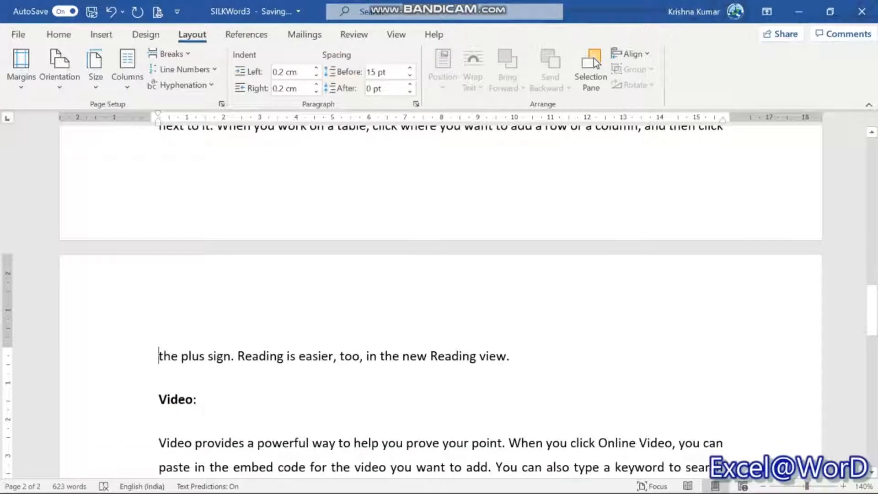
Delete the whole three-line paragraph beginning "To change the way a picture fits" above the "Video:" heading
key("Up")
key("Up")
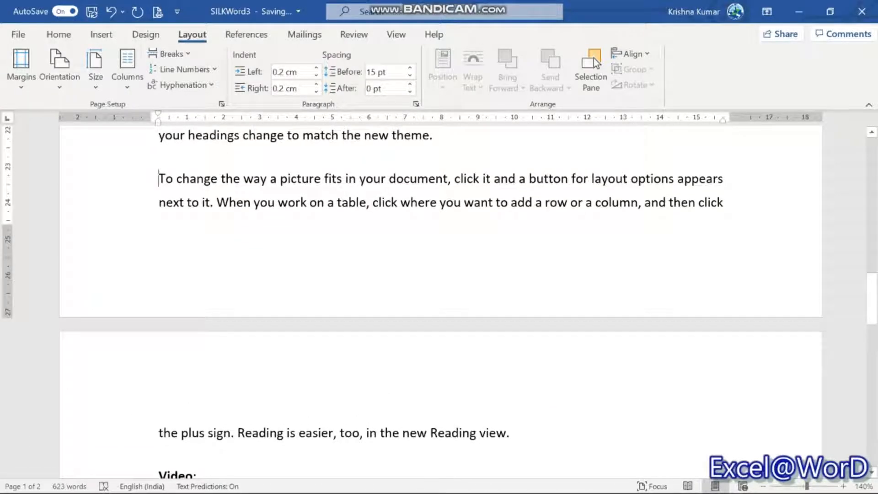
key("shift+End")
key("Delete")
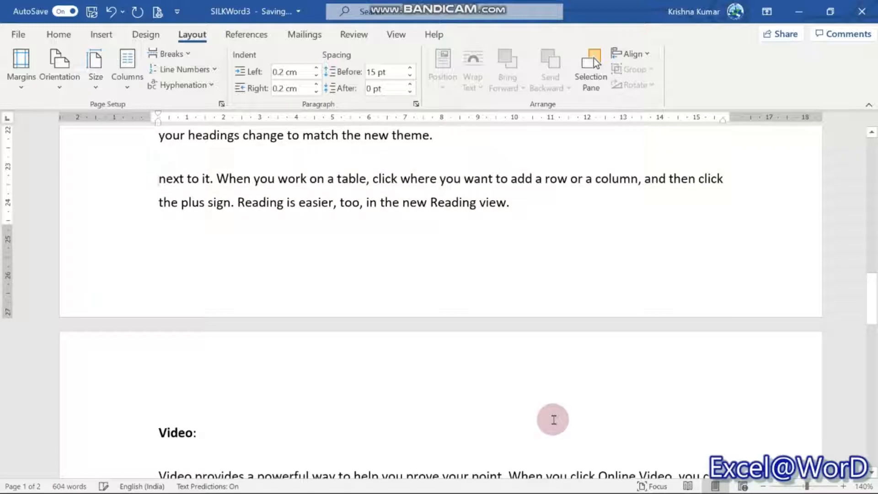
key("shift+Down")
key("shift+Down")
key("Delete")
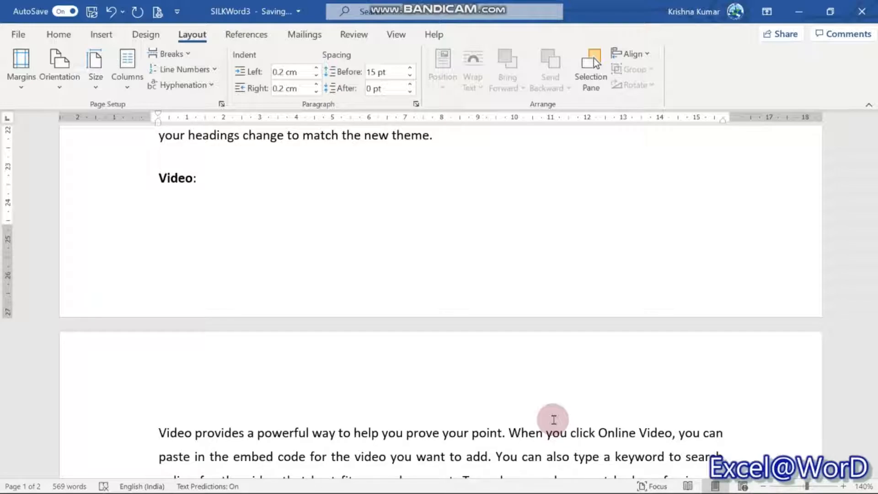
Turn on Keep with next for the "Video:" heading
key("Down")
key("Down")
key("Up")
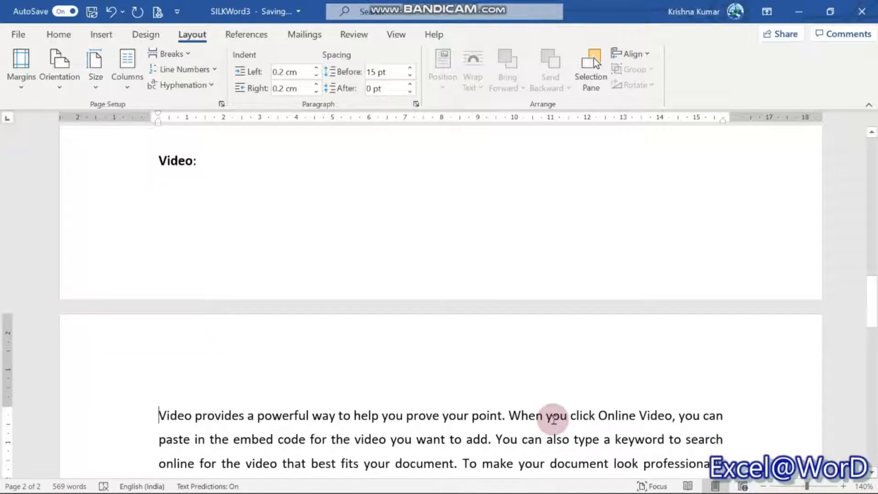
key("Up")
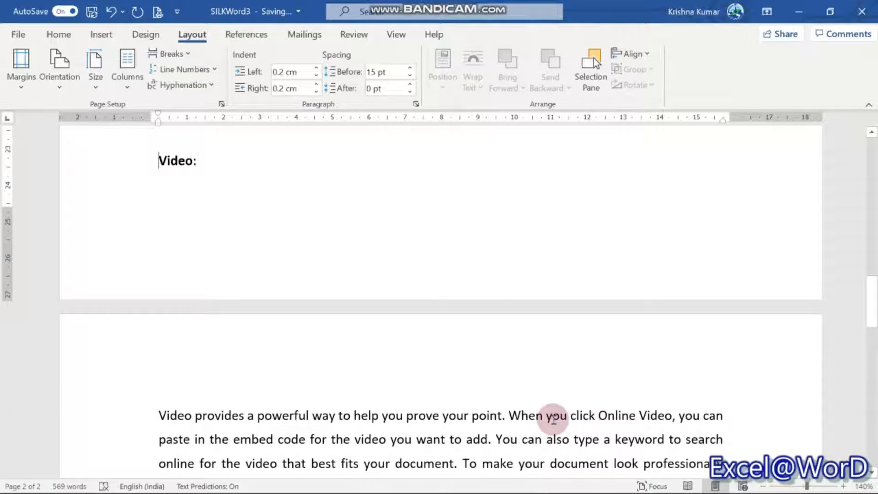
left_click(416, 104)
left_click(314, 121)
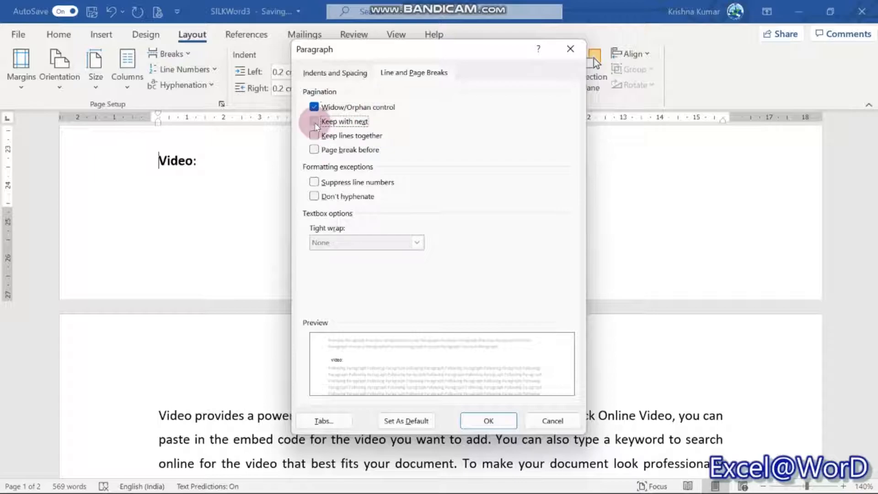
left_click(477, 423)
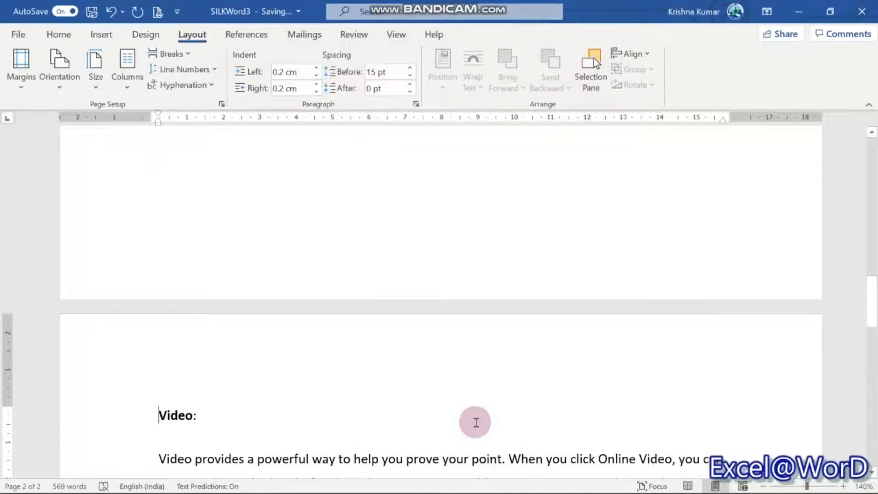
key("End")
key("Left")
key("Left")
key("Left")
key("Left")
key("Left")
key("Left")
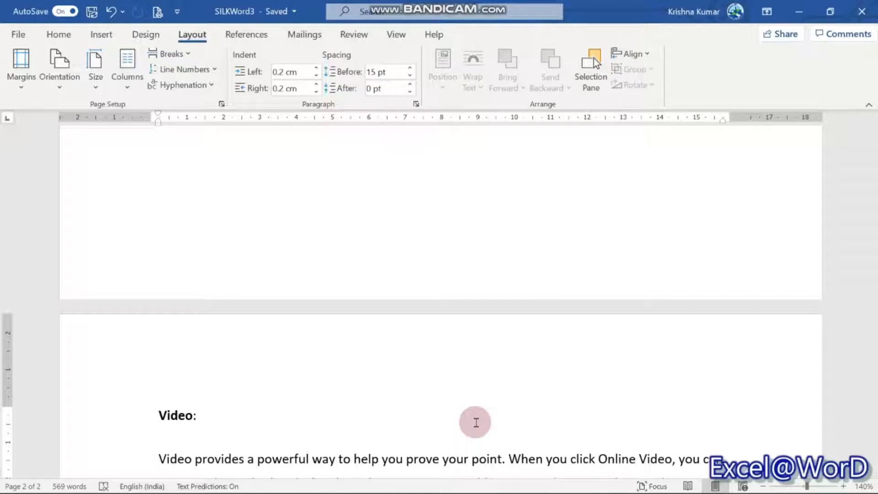
Try deleting the four lines before the last line of the paragraph above the "Video:" heading, and undo the deletion
key("Up")
key("Up")
key("Up")
key("Up")
key("Up")
key("Up")
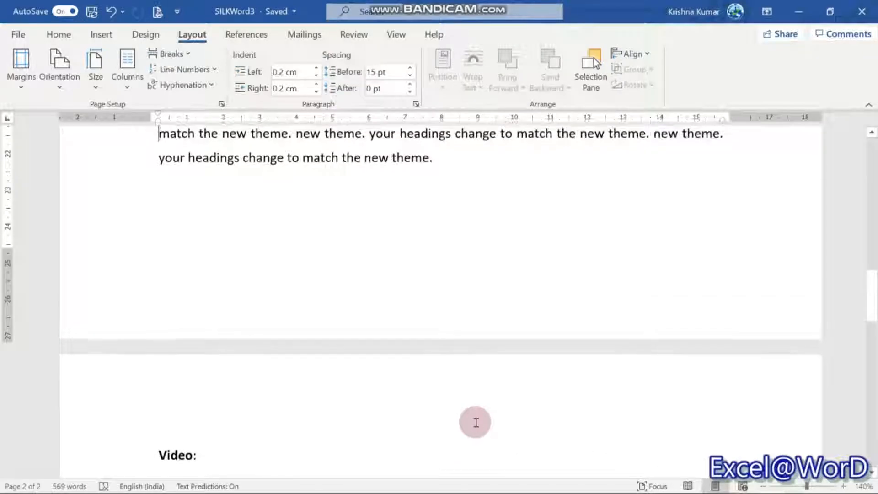
key("shift+Down")
key("shift+Down")
key("shift+Down")
key("shift+Down")
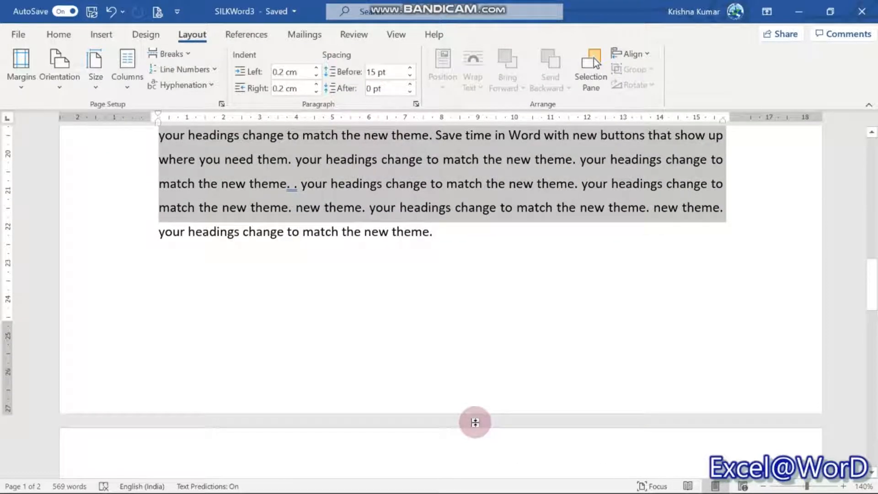
key("Delete")
key("Up")
key("Up")
key("Up")
key("Down")
key("Down")
key("Down")
key("Up")
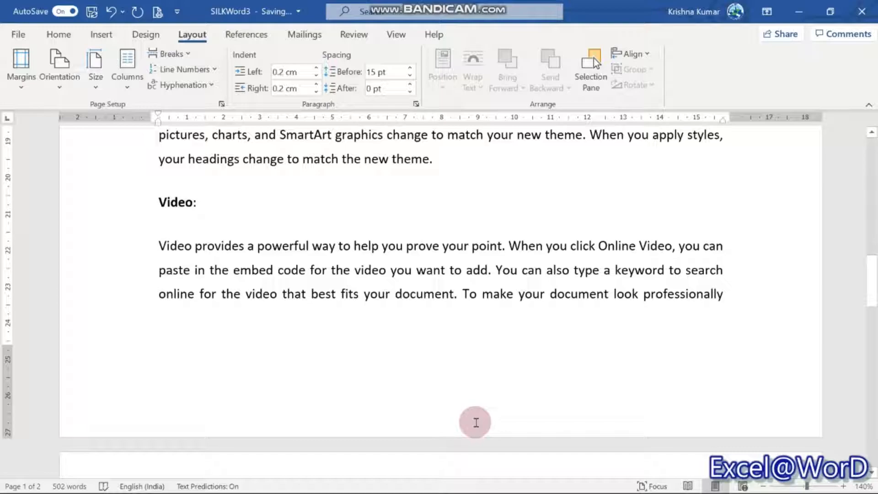
key("ctrl+z")
Delete the second-to-last line of the paragraph above the "Video:" heading, from "to match the new theme" onward
key("Right")
key("Up")
key("Up")
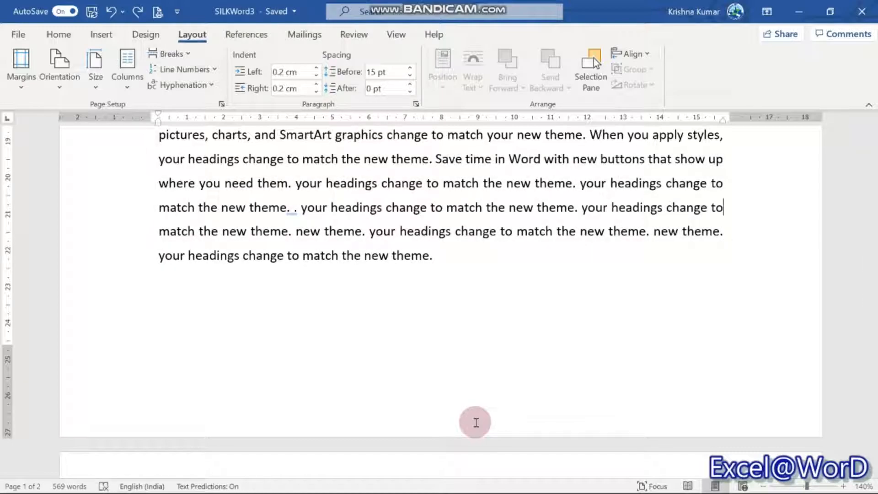
key("Delete")
scroll(475, 422, "down", 1)
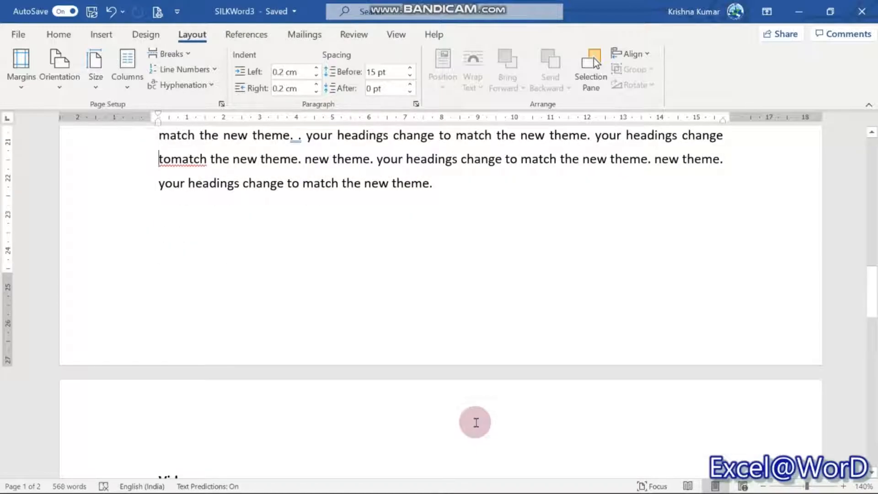
key("ctrl+shift+Right")
key("ctrl+shift+Right")
key("ctrl+shift+Right")
key("ctrl+shift+Right")
key("ctrl+shift+Right")
key("ctrl+shift+Right")
key("ctrl+shift+Right")
key("ctrl+shift+Right")
key("ctrl+shift+Right")
key("ctrl+shift+Right")
key("ctrl+shift+Right")
key("ctrl+shift+Right")
key("ctrl+shift+Right")
key("ctrl+shift+Right")
key("ctrl+shift+Right")
key("ctrl+shift+Right")
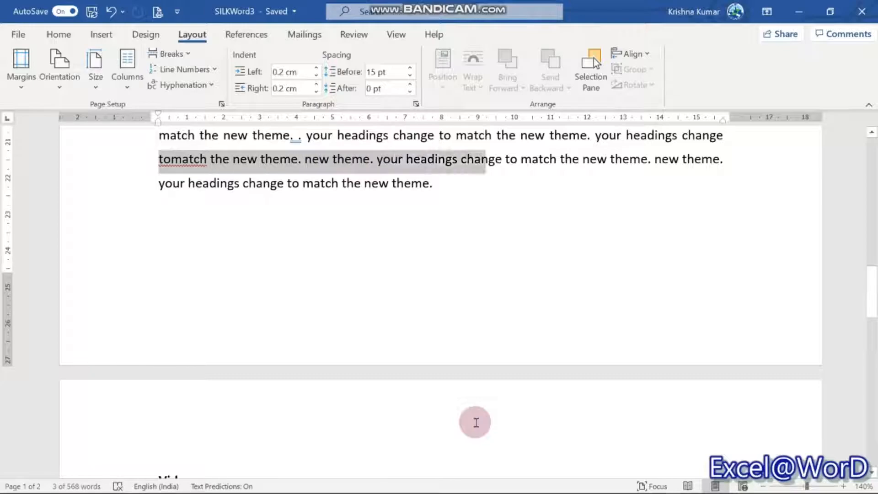
key("ctrl+shift+Right")
key("ctrl+shift+Right")
key("ctrl+shift+Right")
key("ctrl+shift+Right")
key("Delete")
Delete the remaining characters after "your headings change" so that the paragraph above the "Video:" heading ends with "me."
key("Delete")
key("Delete")
key("Delete")
key("Delete")
key("Delete")
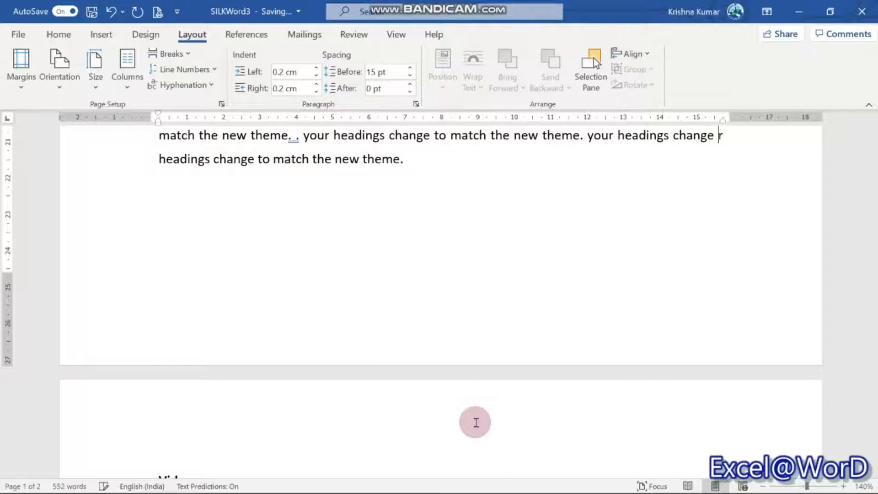
key("Delete")
key("Delete")
key("Delete")
key("Delete")
key("Delete")
key("Delete")
key("Delete")
key("Delete")
key("Delete")
key("Delete")
key("Delete")
key("Delete")
key("Delete")
key("Delete")
key("Delete")
key("Delete")
key("Delete")
key("Delete")
key("Delete")
key("Delete")
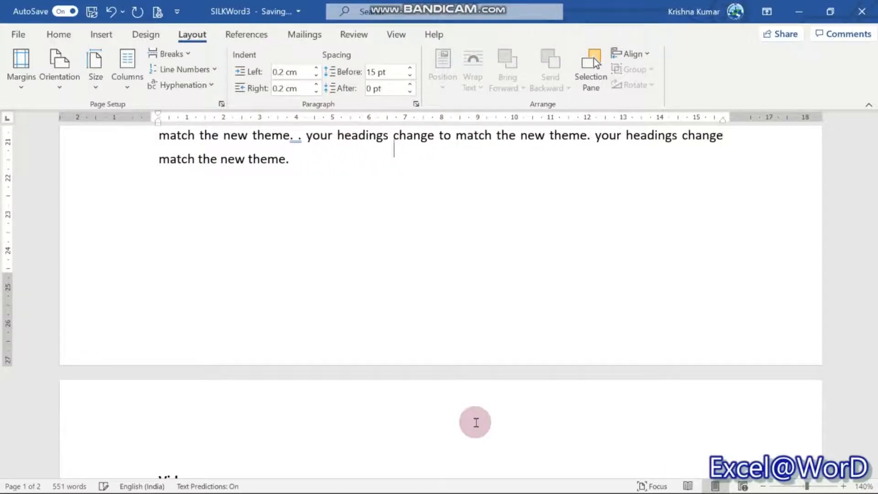
key("Delete")
key("Delete")
key("Delete")
key("Delete")
key("Delete")
key("Delete")
key("Delete")
key("Delete")
key("Delete")
key("Delete")
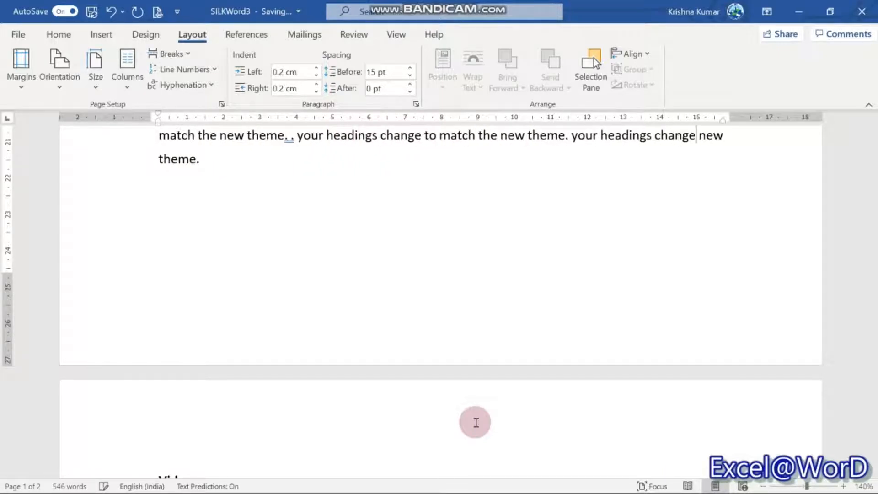
key("Delete")
key("Delete")
key("Delete")
key("Delete")
key("Delete")
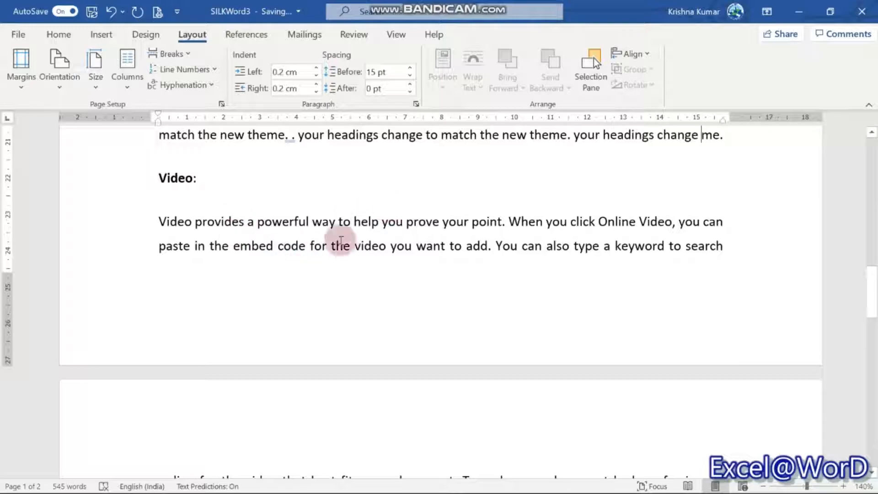
Review the line and page break options of the paragraph above the "Video:" heading and look over the text preceding the heading
left_click(416, 104)
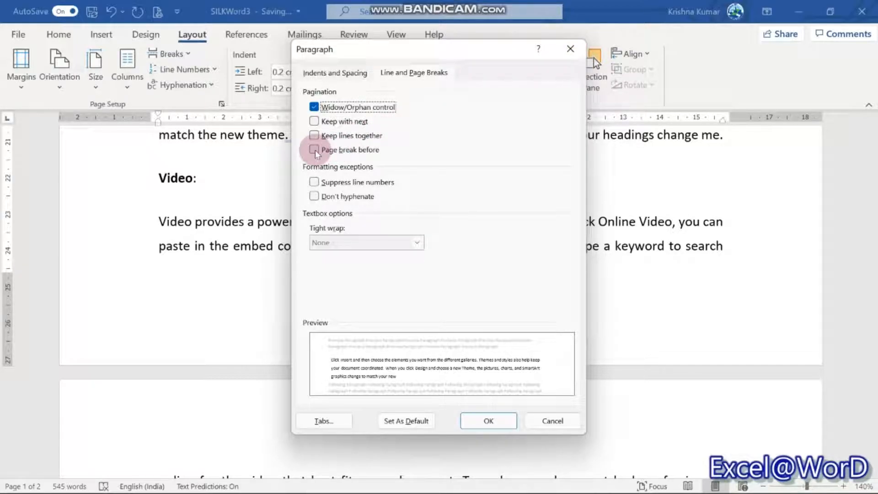
left_click(552, 420)
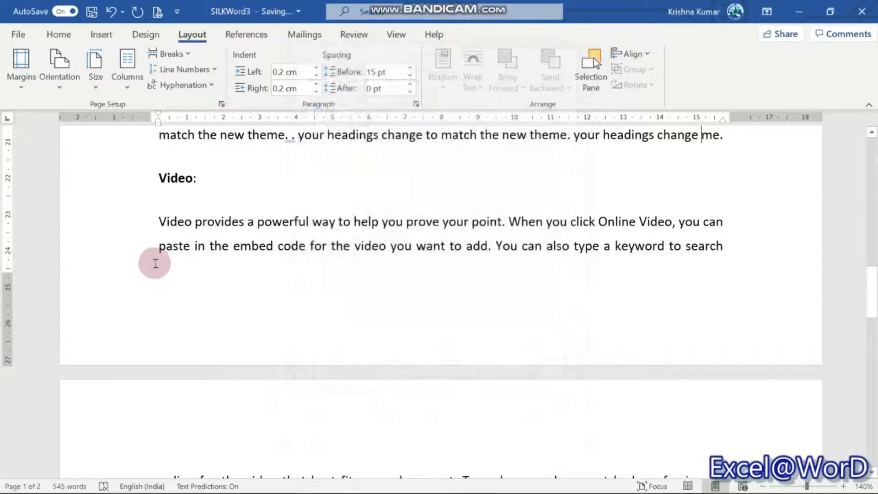
left_click(158, 178)
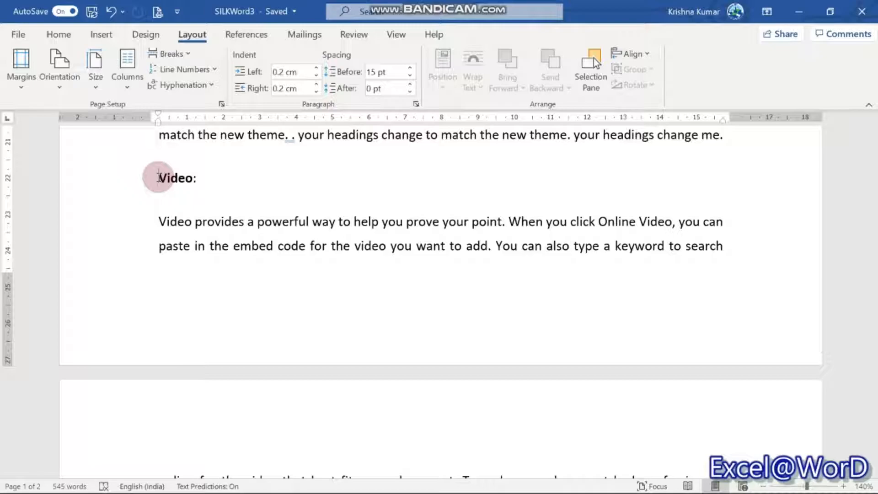
key("Up")
key("Up")
key("Up")
key("Up")
key("Up")
key("Up")
key("Up")
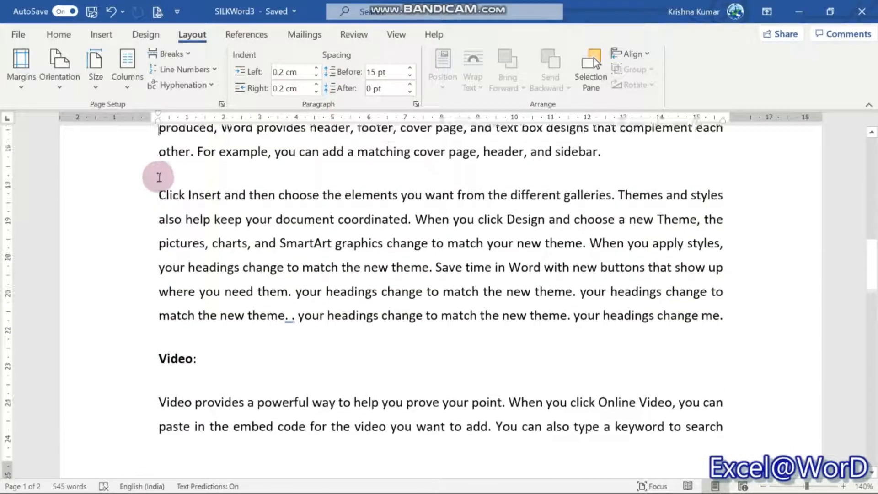
Turn on Page break before for the "Video:" heading
key("Down")
key("Down")
key("Down")
key("Down")
key("Down")
key("Down")
key("Down")
key("Down")
key("Down")
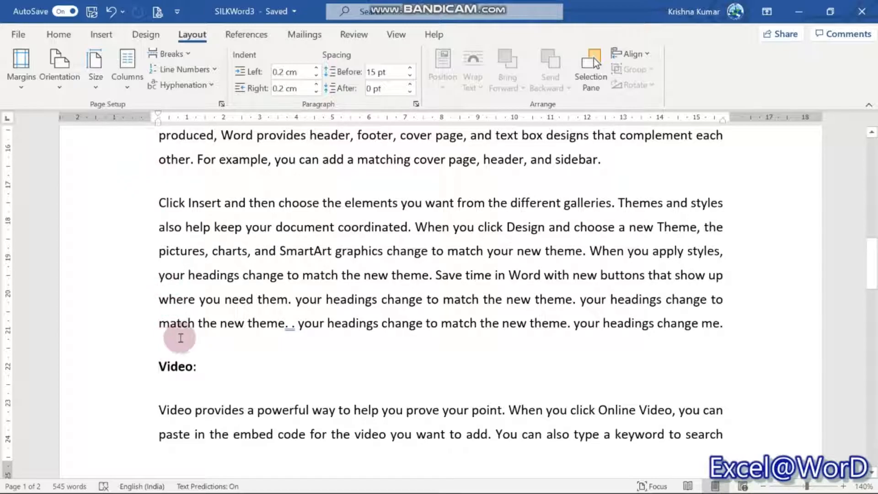
left_click(415, 105)
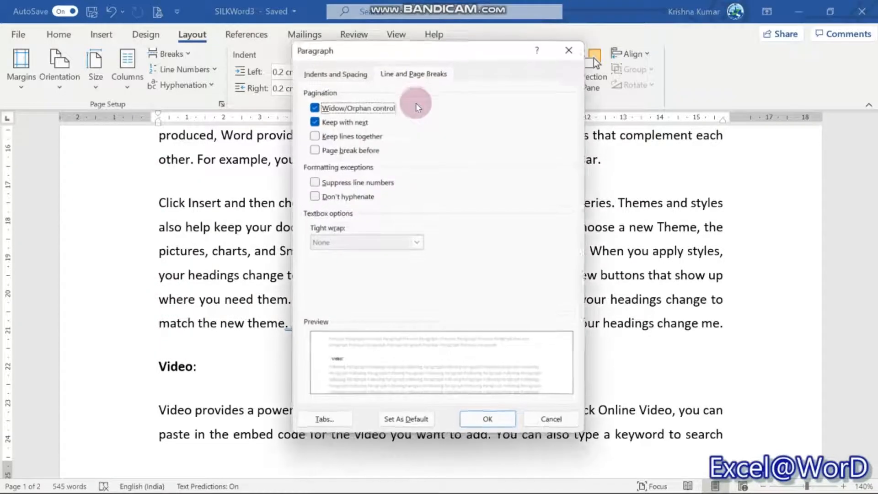
left_click(330, 155)
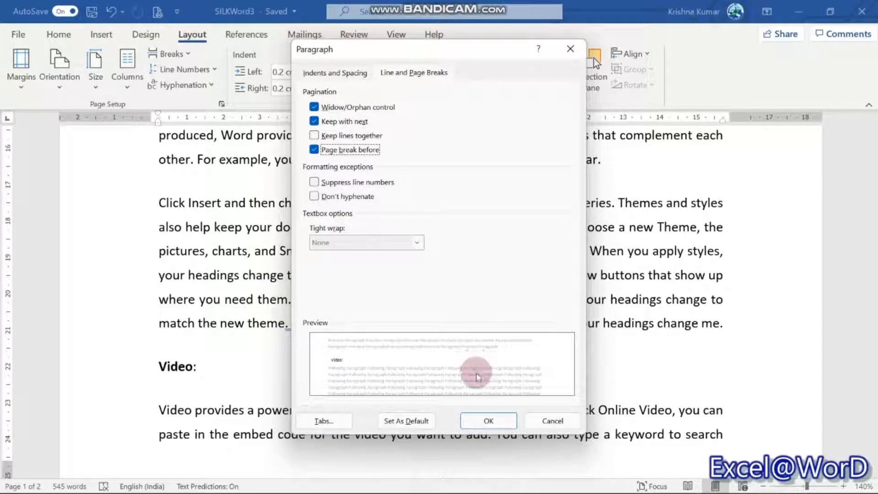
left_click(487, 421)
Examine the "Video:" heading's position at the page break and review its pagination options
key("Down")
key("Down")
key("Up")
key("Up")
key("Up")
key("Up")
key("Up")
key("Down")
key("Down")
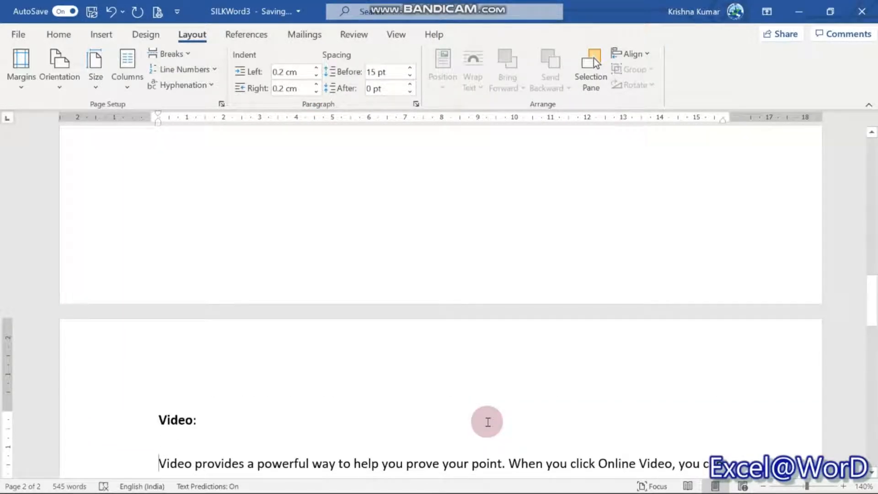
key("Up")
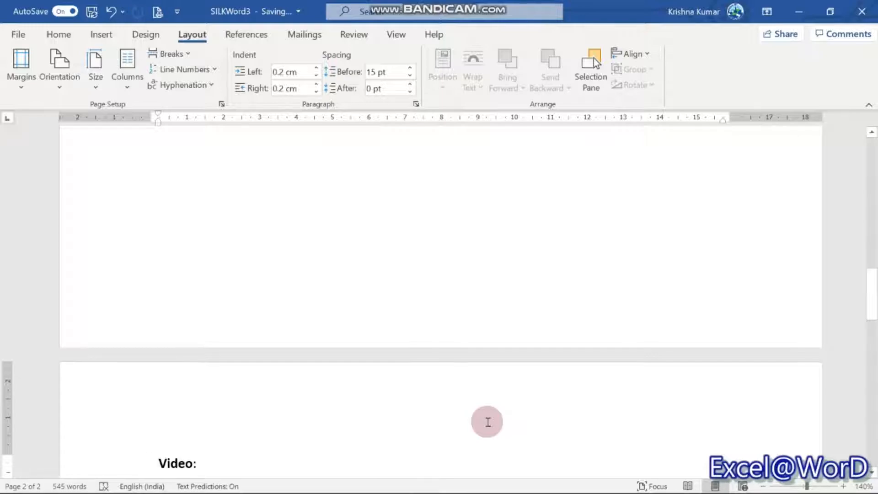
left_click(415, 105)
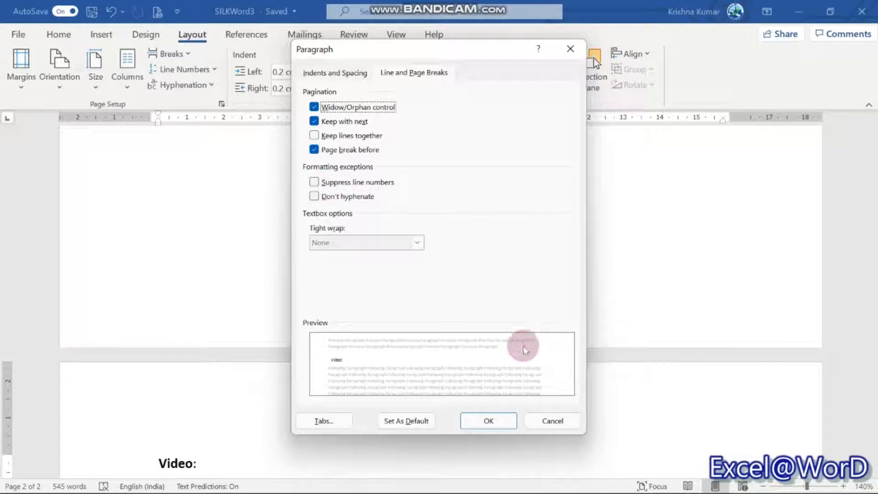
left_click(494, 422)
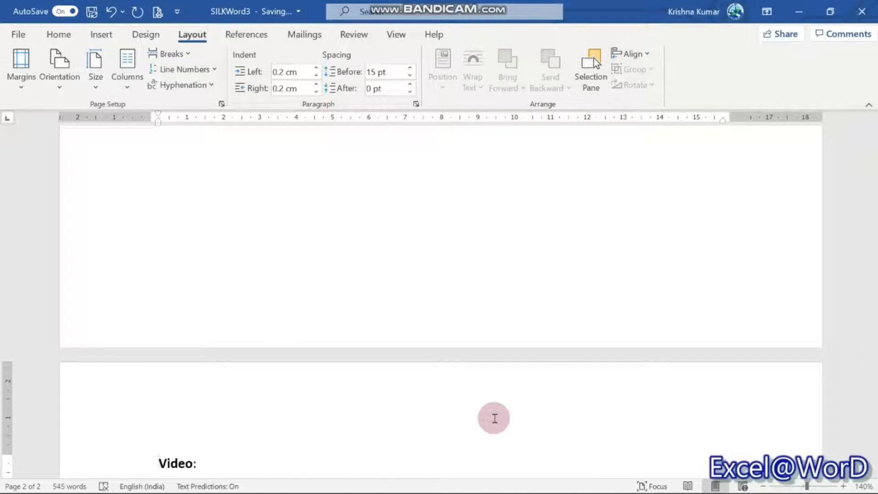
Switch to the "Word Shortcuts" PowerPoint slide show
mouse_move(516, 491)
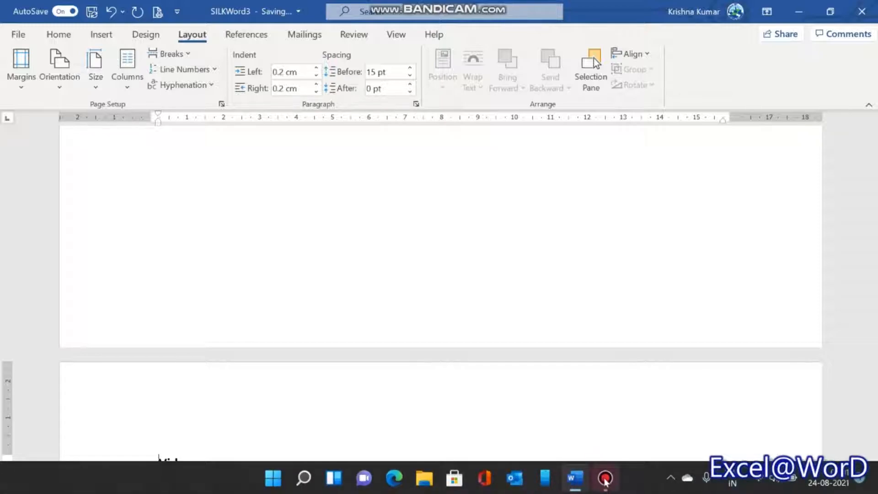
scroll(406, 284, "down", 10)
left_click(406, 284)
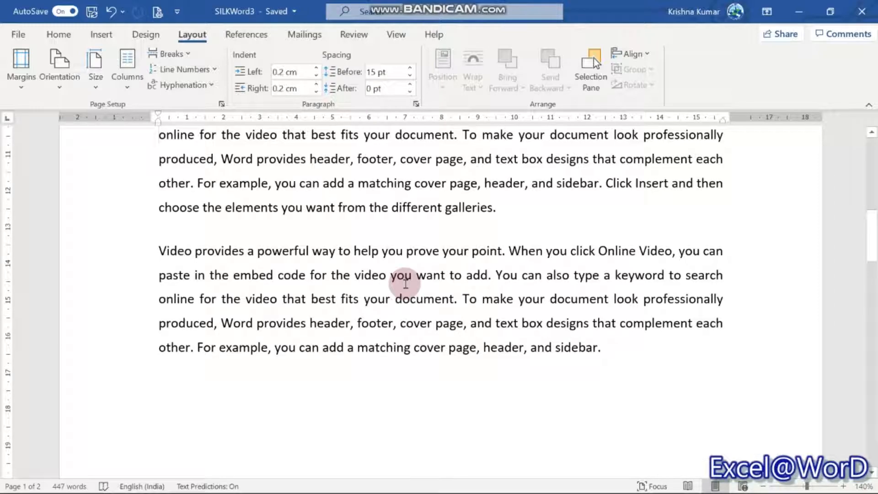
key("alt+Tab")
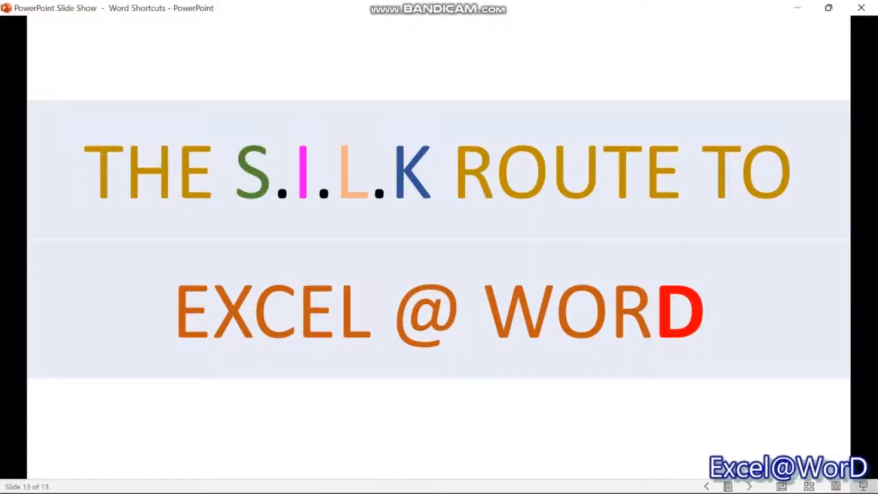